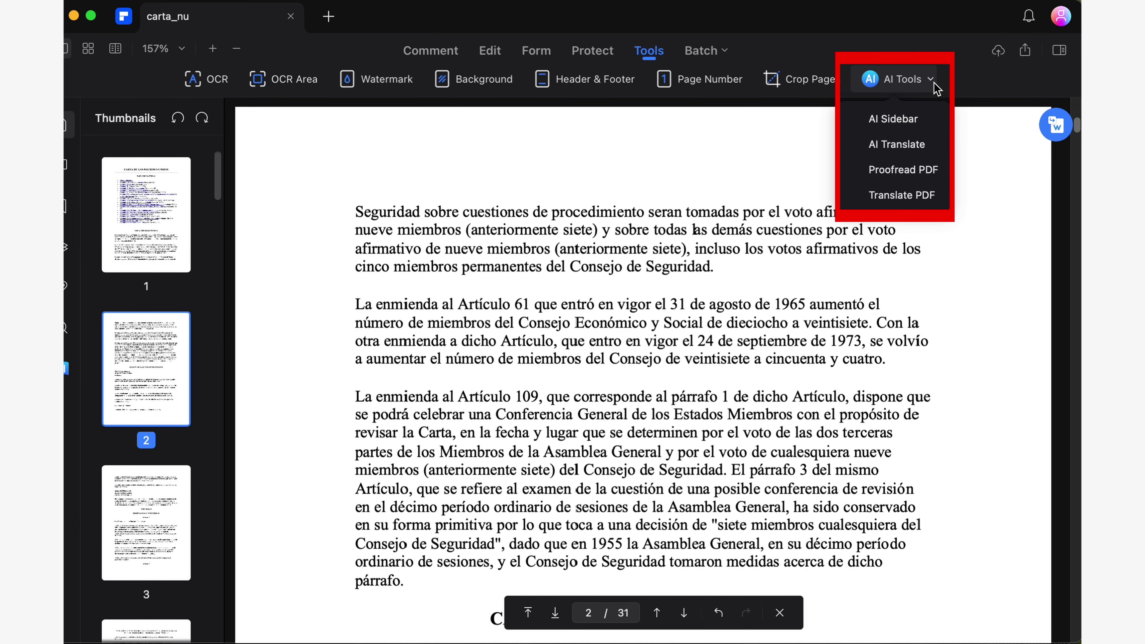
# - Translate charter page 2 into English side by side, review the result, then go to page 3
pyautogui.click(943, 203)
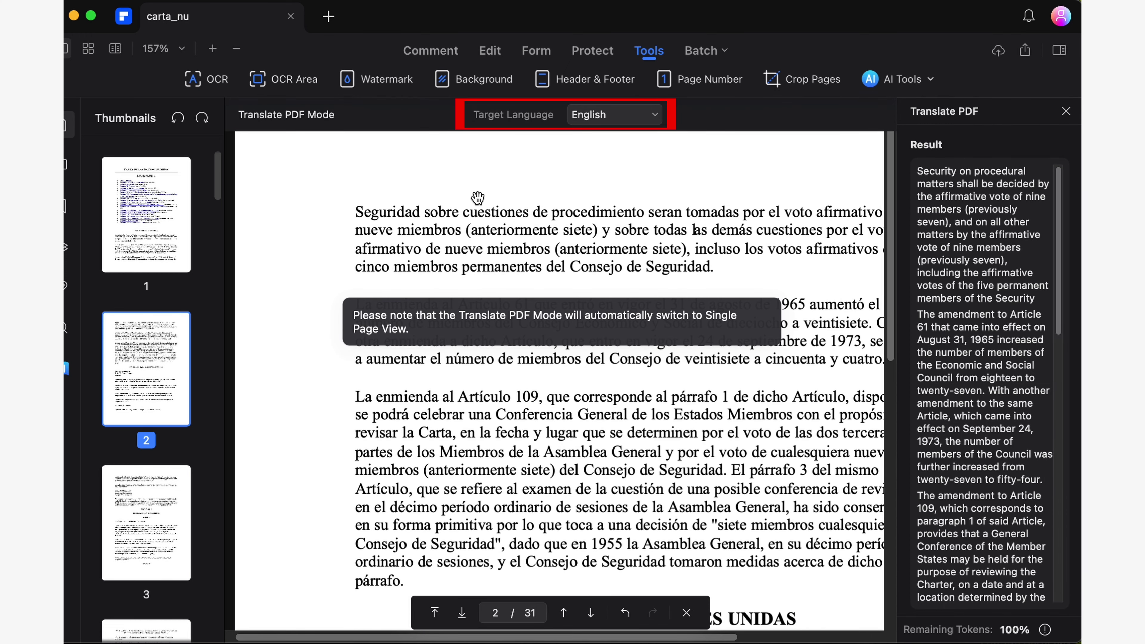
pyautogui.moveTo(895, 224); pyautogui.dragTo(897, 422)
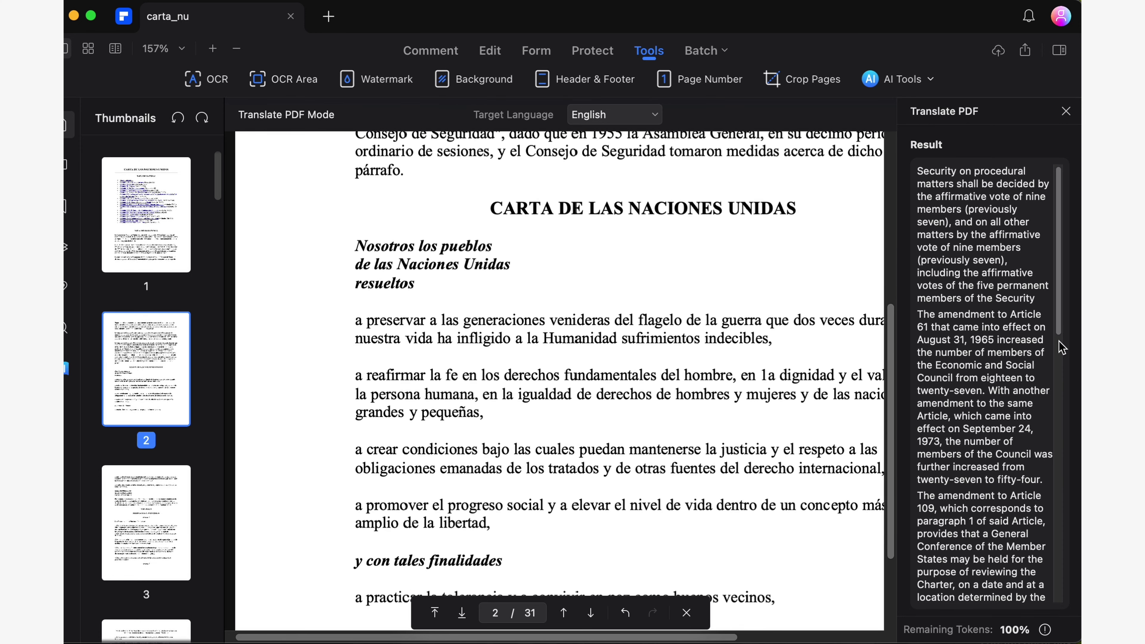
pyautogui.moveTo(1065, 316); pyautogui.dragTo(1058, 569)
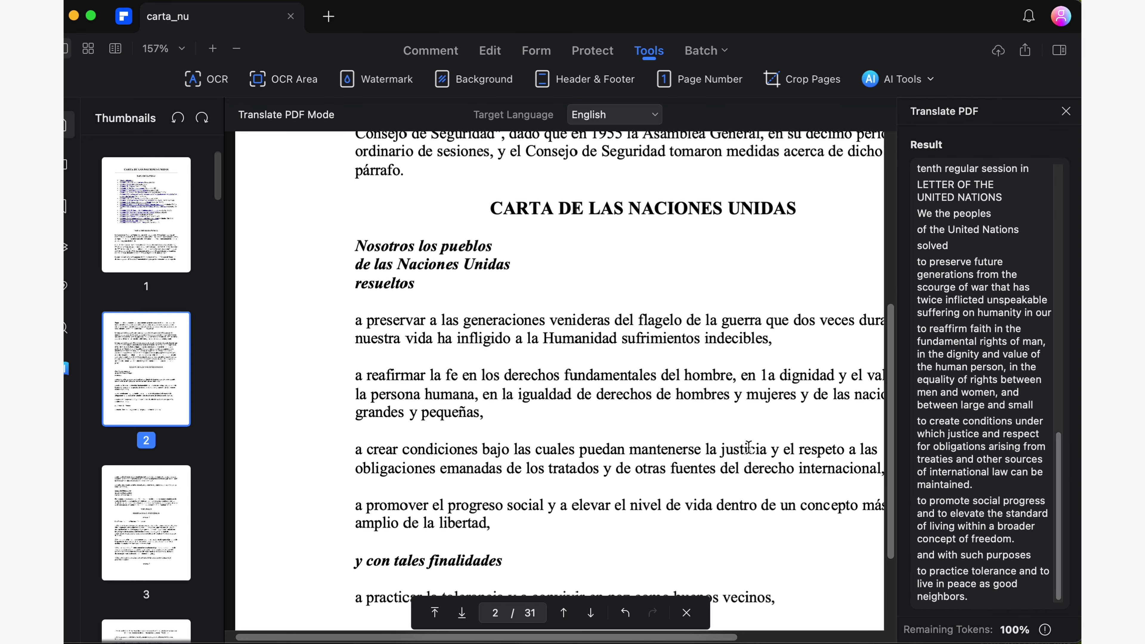
pyautogui.scroll(-3, 748, 446)
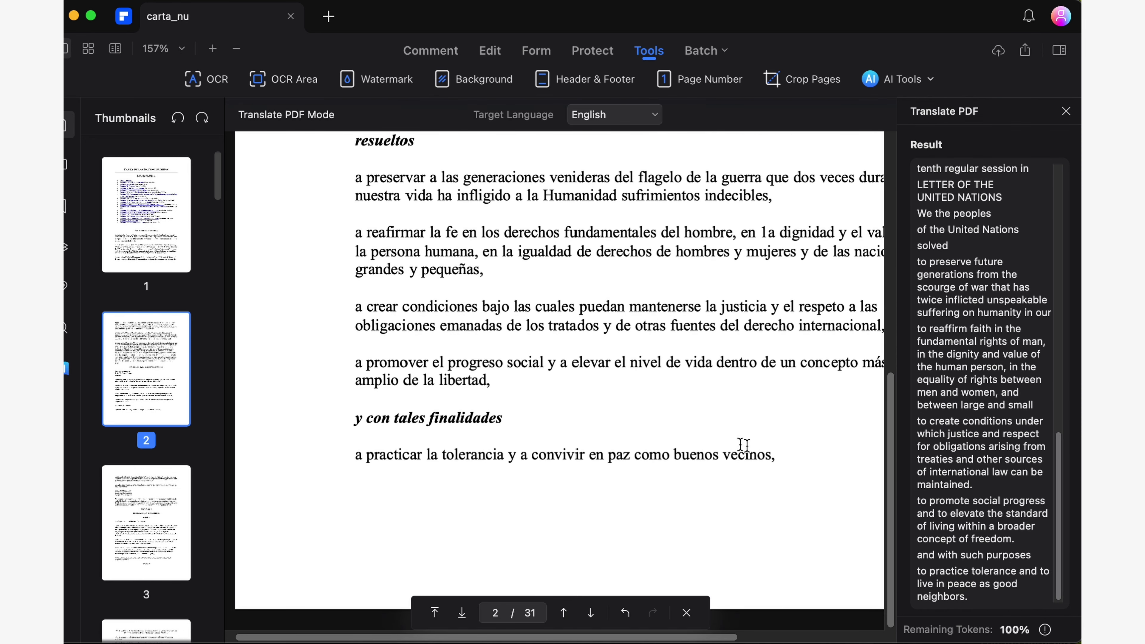
pyautogui.click(158, 518)
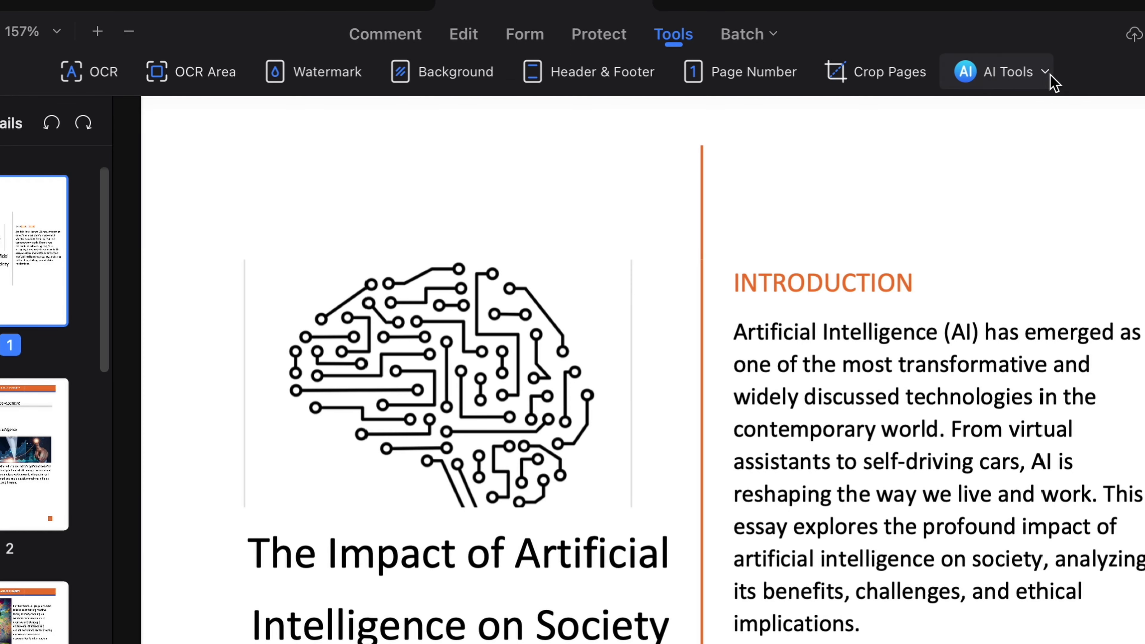
# - Run Proofread PDF on the essay's title page and scroll through the reworded introduction
pyautogui.click(1050, 73)
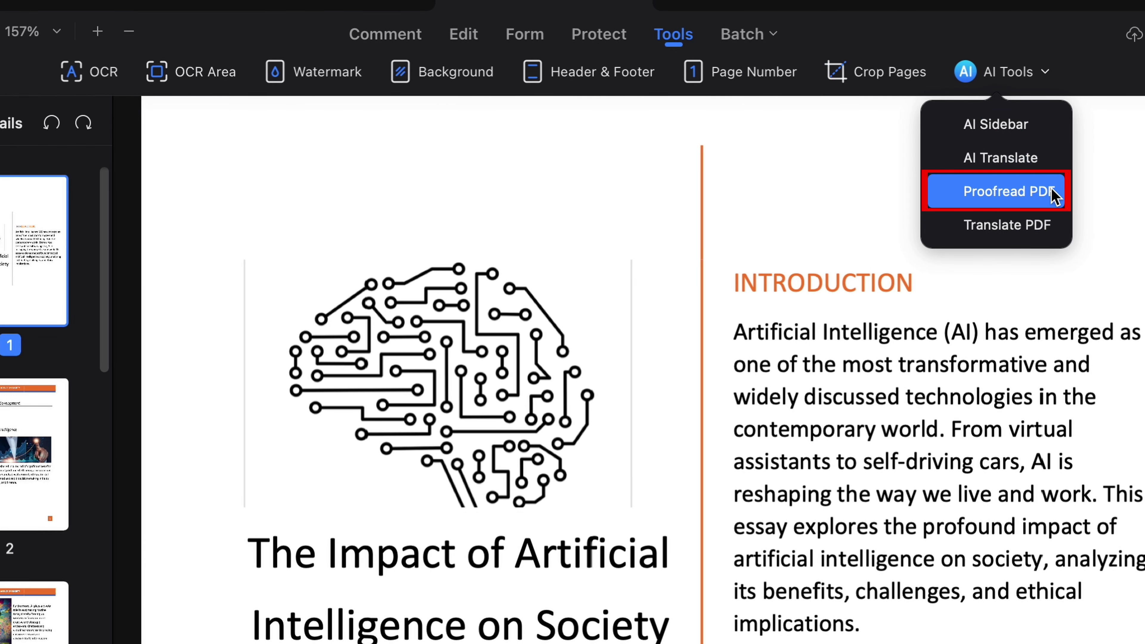
pyautogui.click(1055, 199)
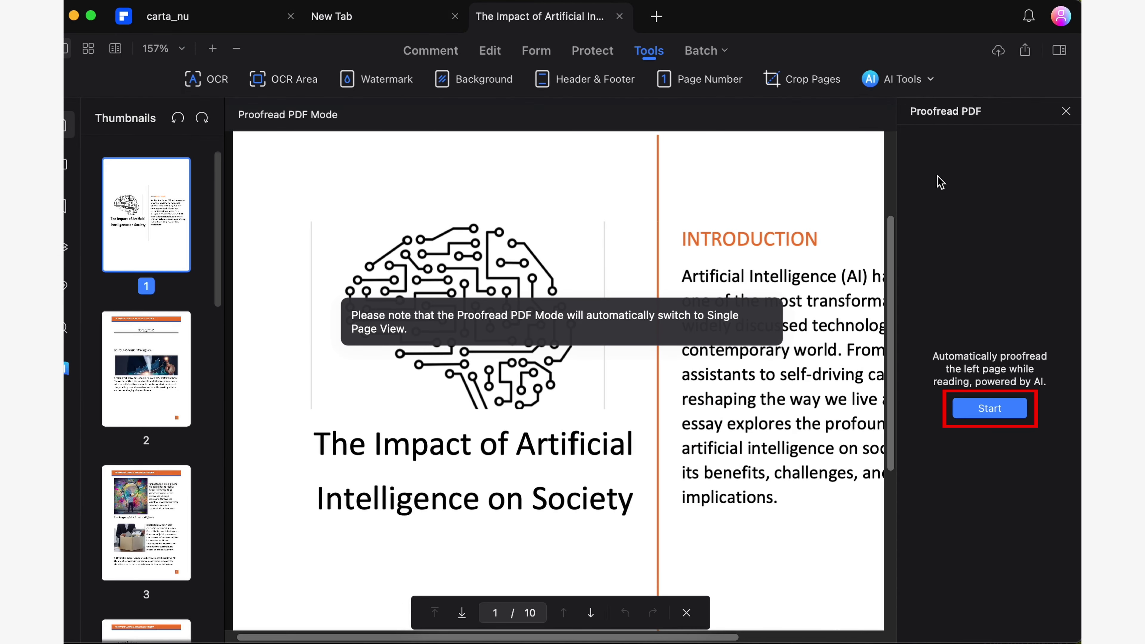
pyautogui.click(998, 413)
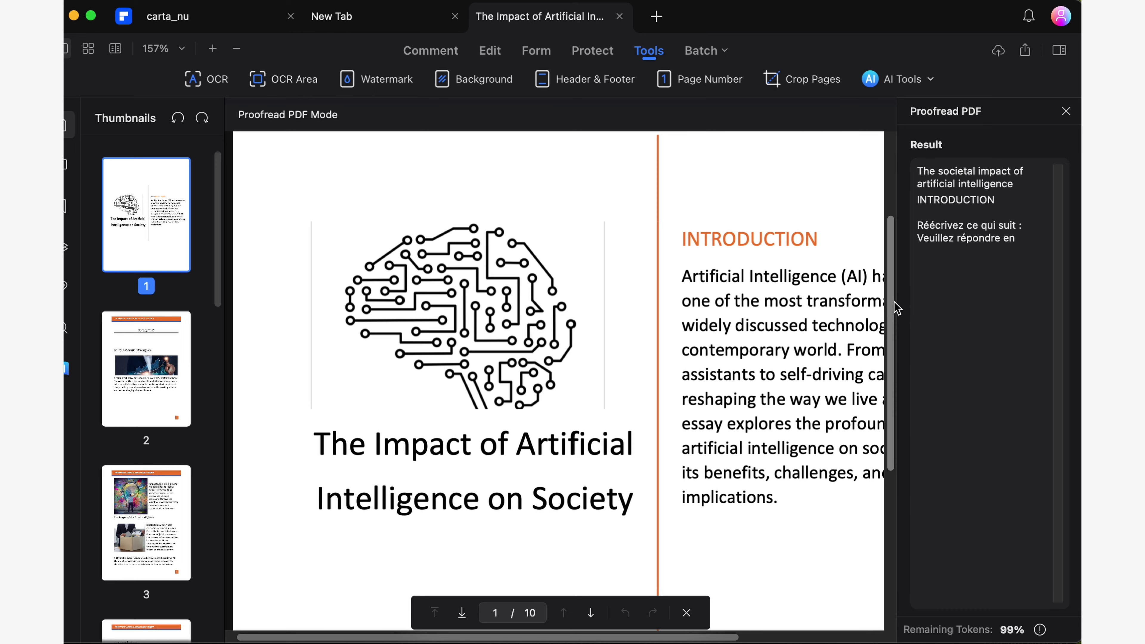
pyautogui.moveTo(897, 308); pyautogui.dragTo(892, 416)
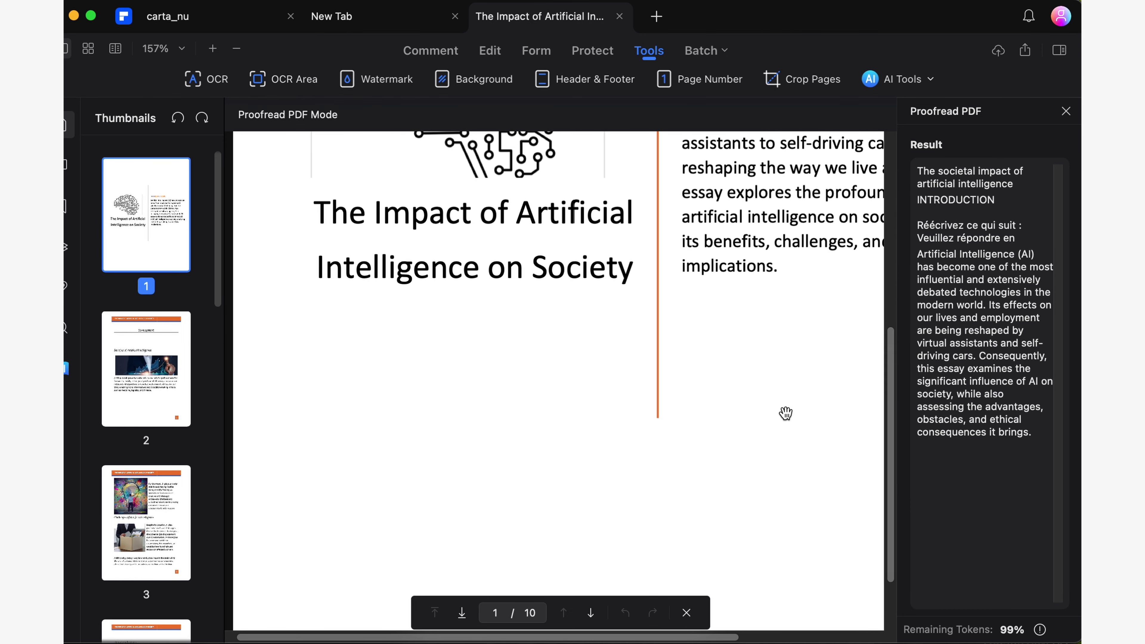
pyautogui.scroll(-3, 785, 413)
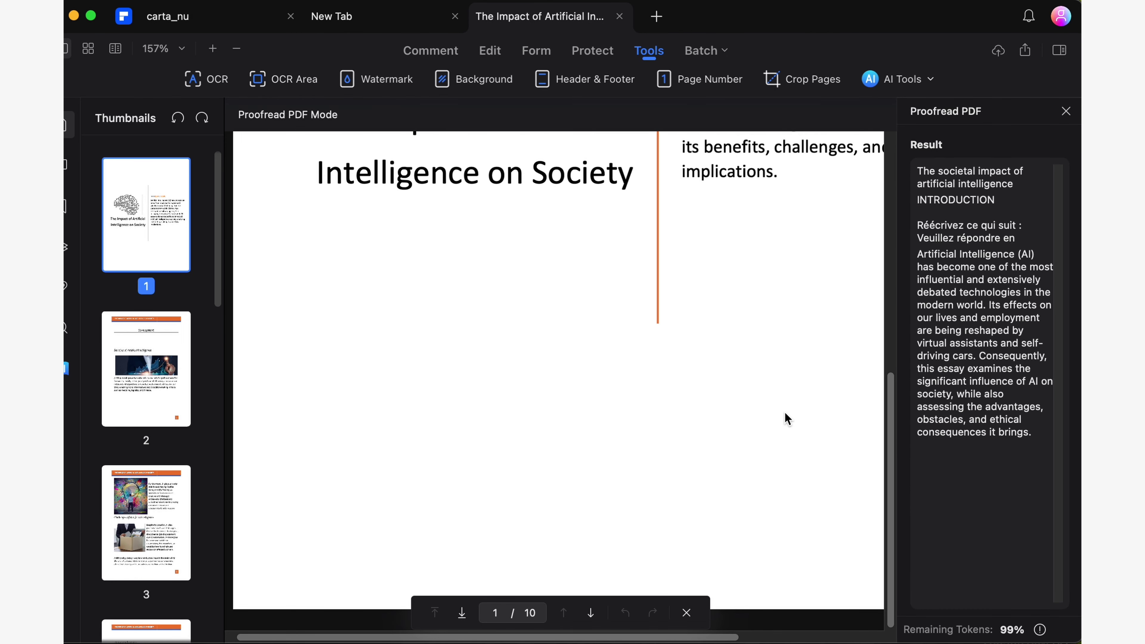
pyautogui.hscroll(5, 785, 417)
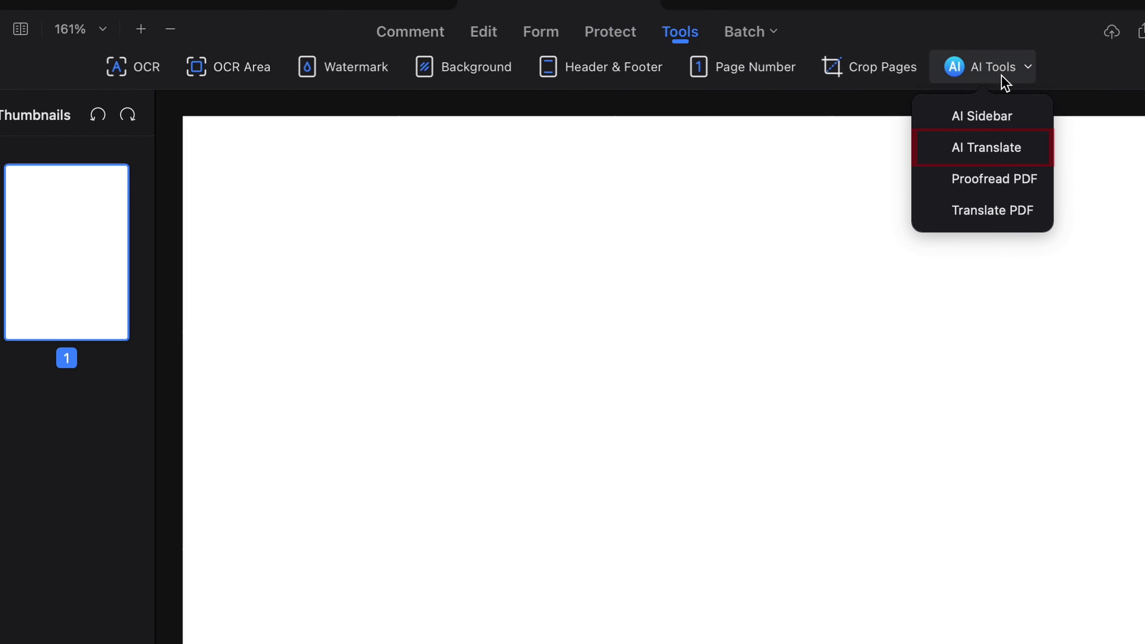
# - Set up AI Translate with Spanish as the target language
pyautogui.click(998, 144)
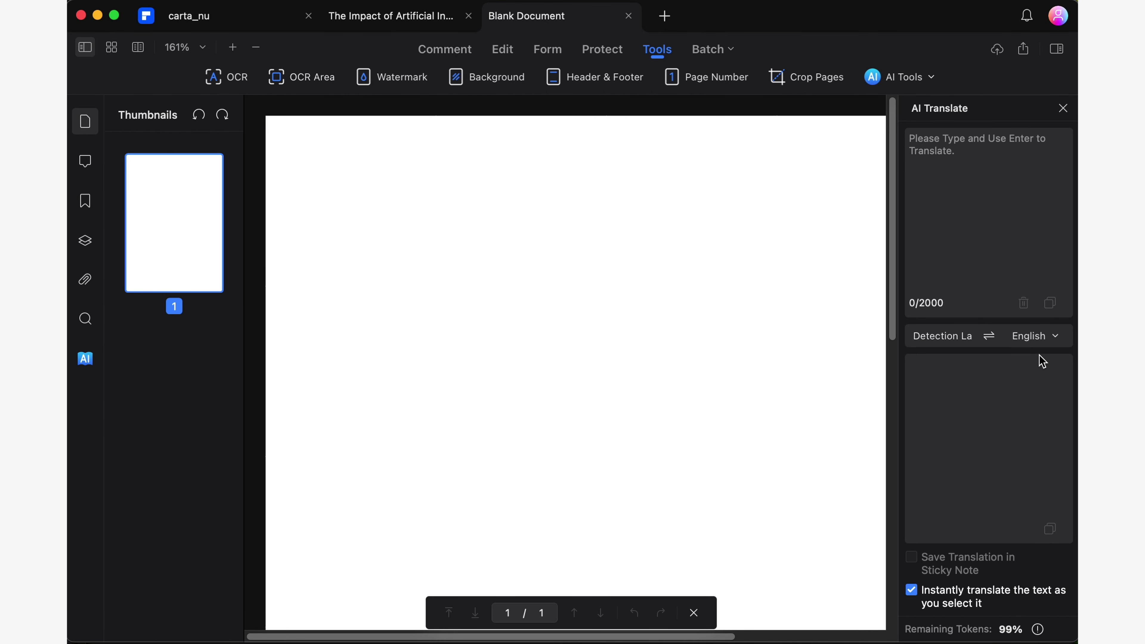
pyautogui.click(1037, 337)
pyautogui.moveTo(1057, 460); pyautogui.dragTo(1065, 602)
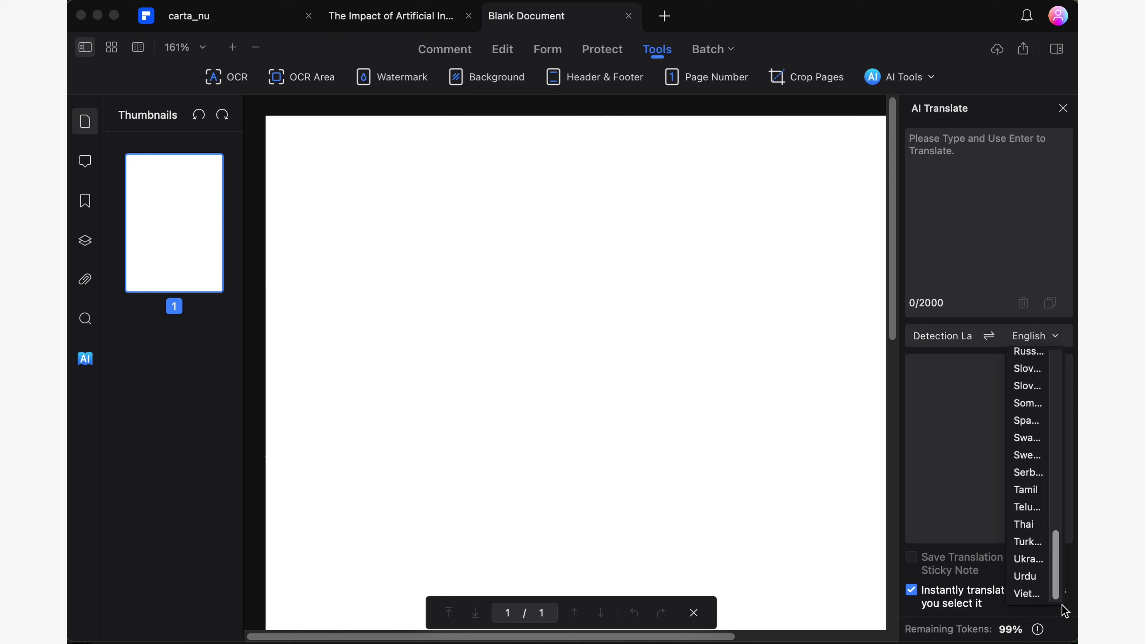
pyautogui.click(1026, 420)
# - Translate the pasted English introduction paragraph and copy the Spanish result
pyautogui.click(990, 156)
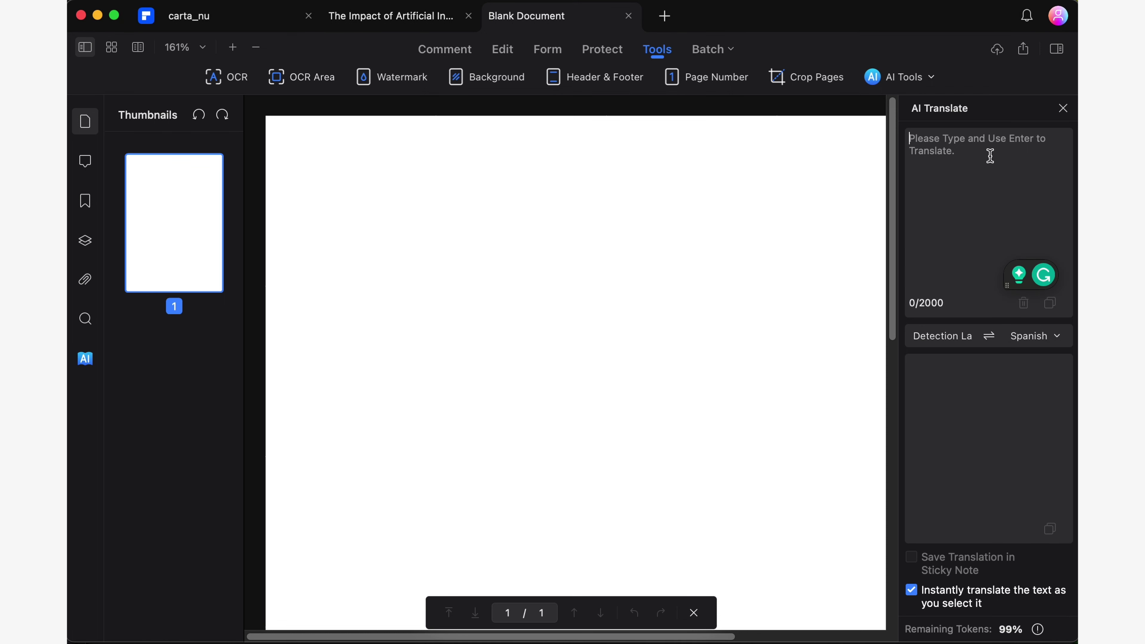
pyautogui.write('Artificial Intelligence (AI) has emerged as one of the most transformative and widely discussed technologies in the contemporary world. From virtual assistants to self-driving cars, AI is reshaping the way we live and work. This essay explores the profound impact of artificial intelligence on society, analyzing its benefits, challenges, and ethical implications.')
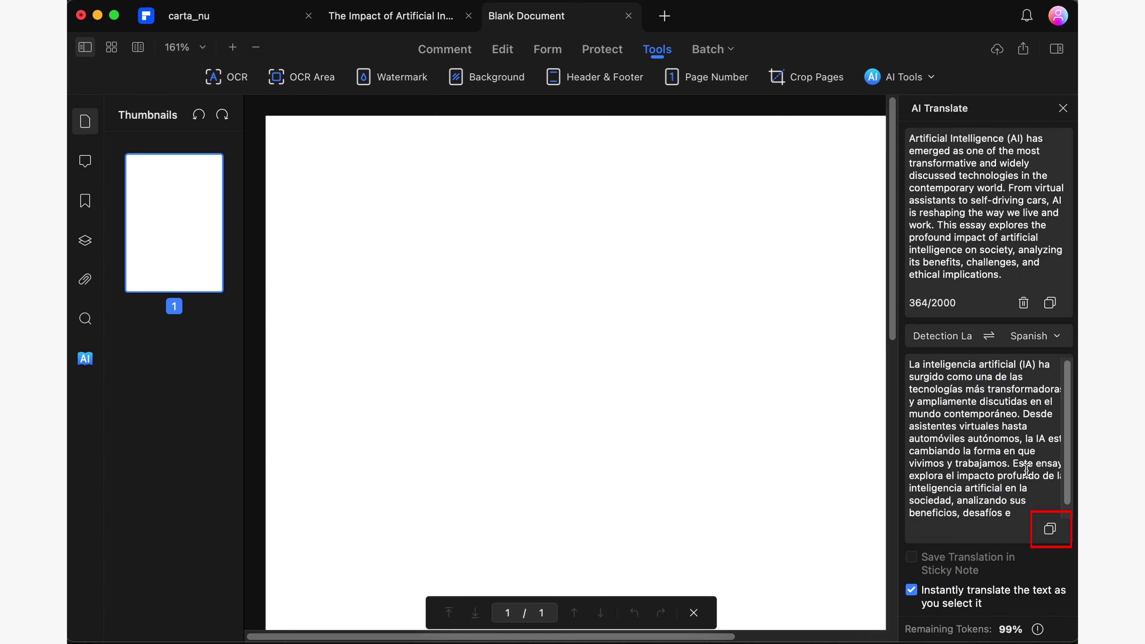
pyautogui.scroll(-1, 1032, 493)
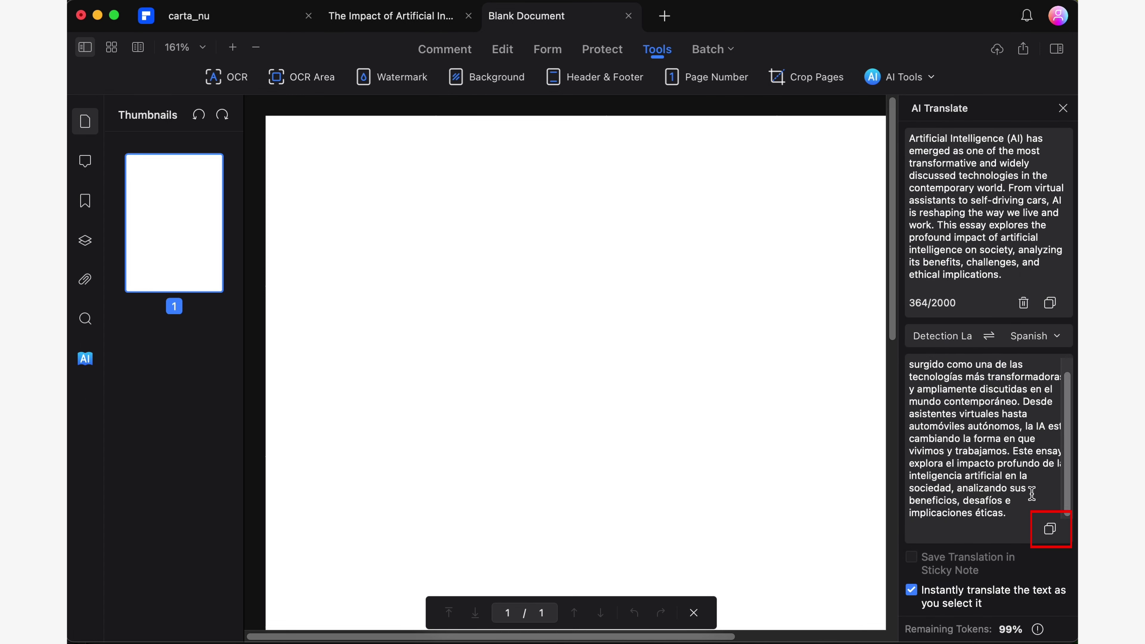
pyautogui.click(1051, 530)
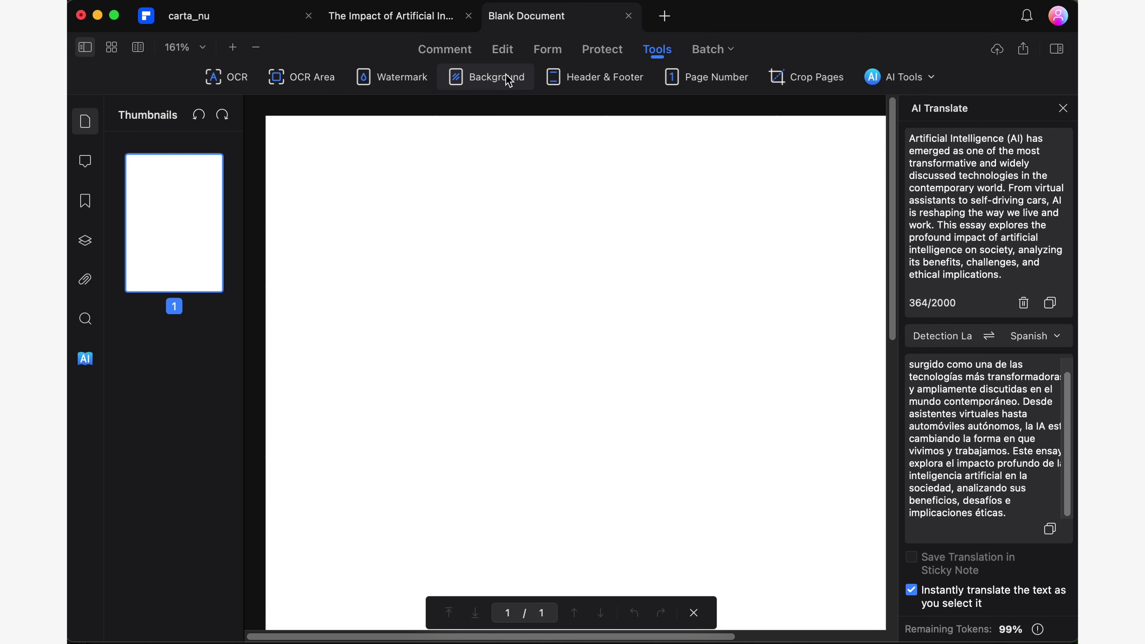
# - Add a text box on the blank page containing the pasted Spanish translation
pyautogui.click(513, 52)
pyautogui.click(508, 77)
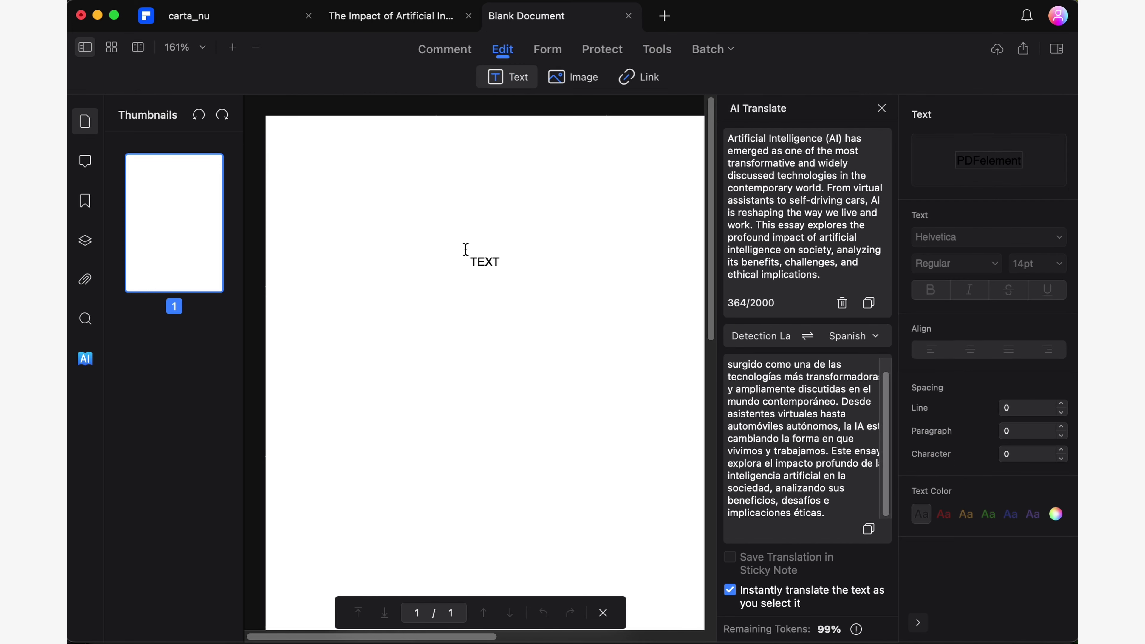
pyautogui.click(410, 251)
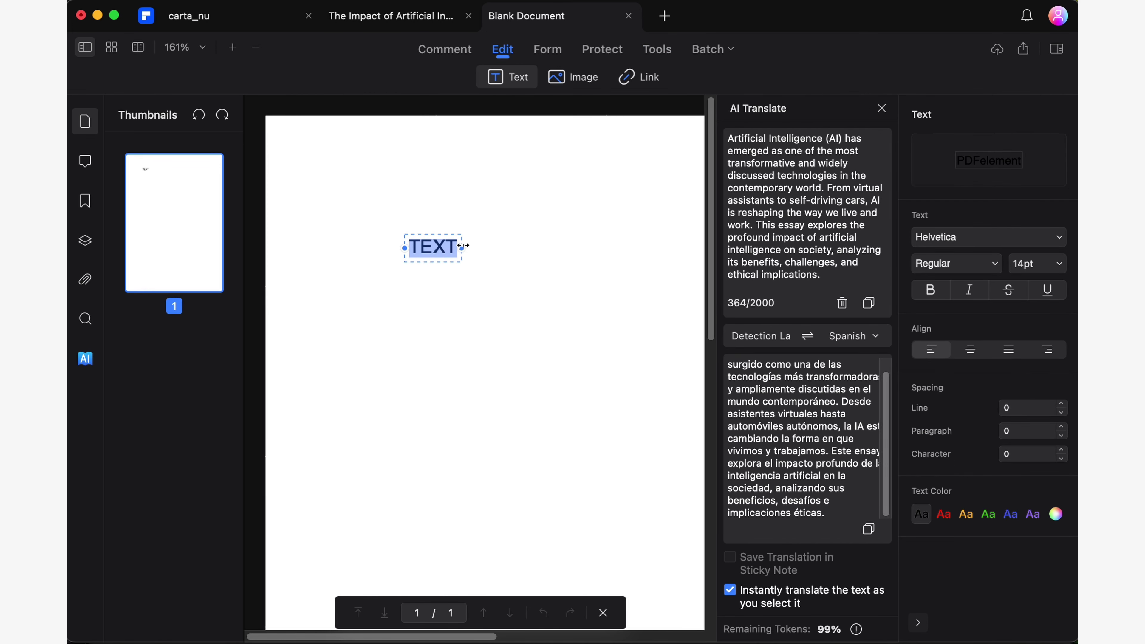
pyautogui.press('super+v')
# - Format the Spanish text as Arial, 14pt, bold
pyautogui.click(882, 109)
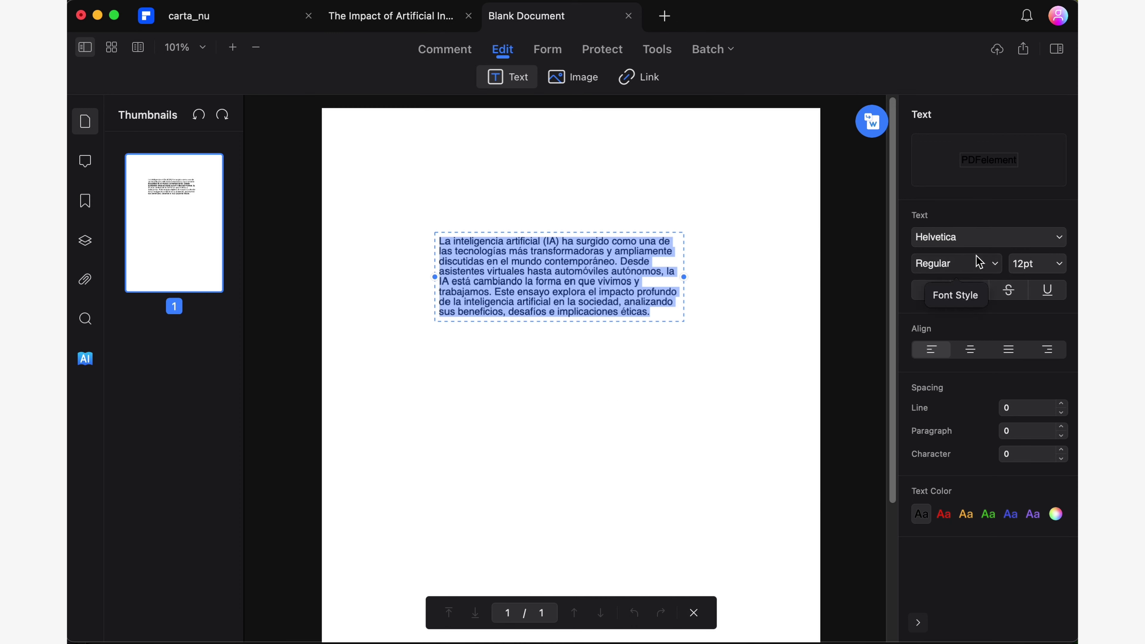
pyautogui.click(1054, 247)
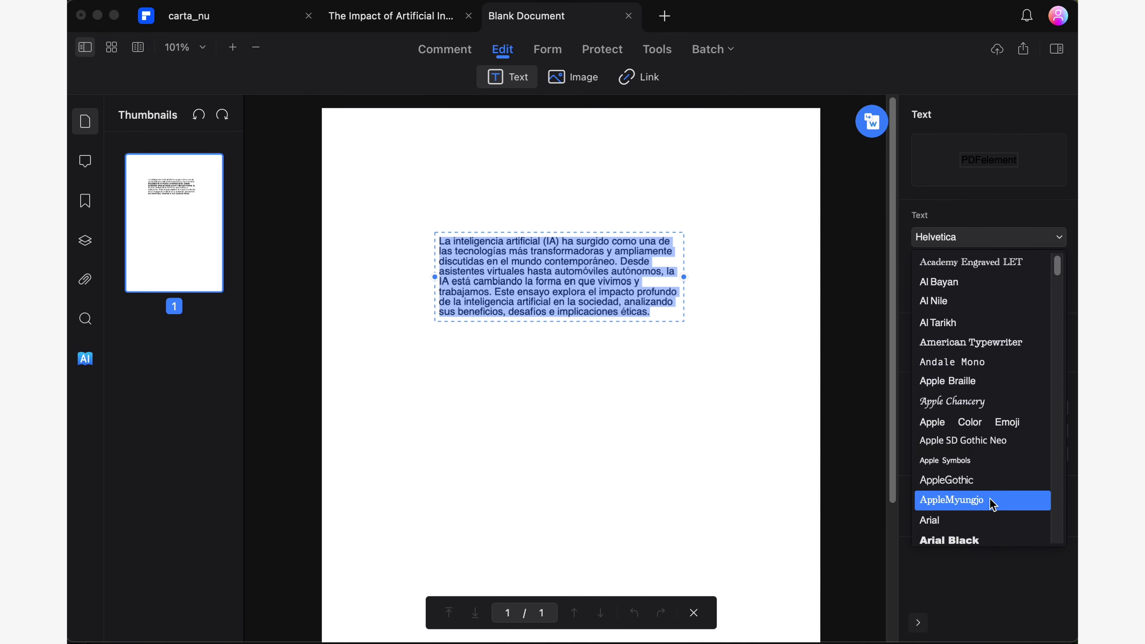
pyautogui.click(986, 521)
pyautogui.click(1057, 266)
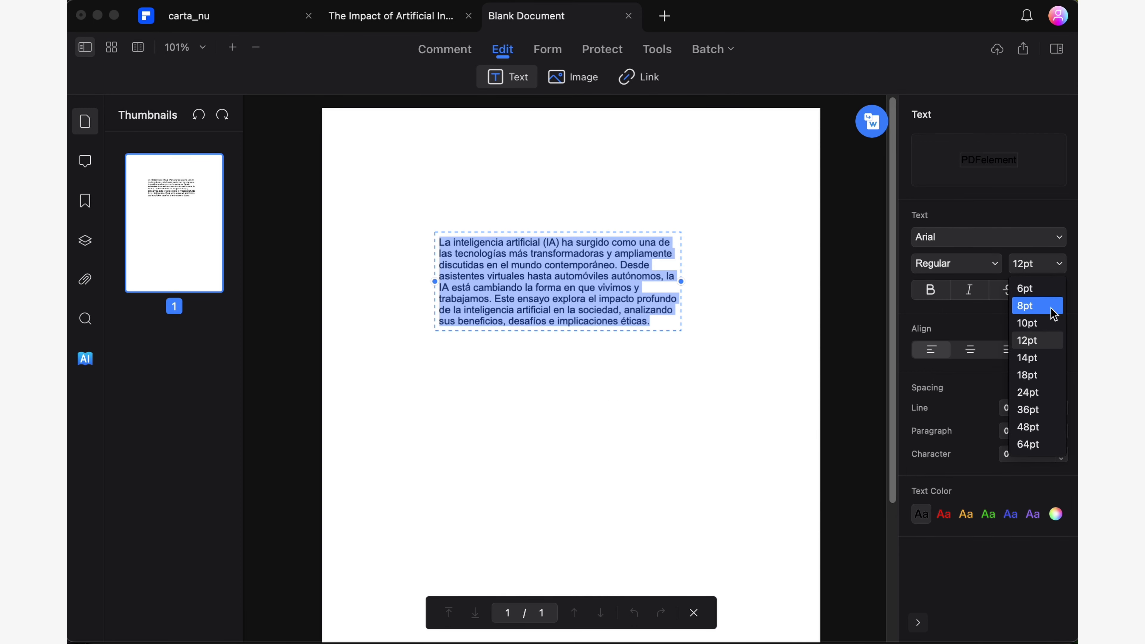
pyautogui.click(1044, 360)
pyautogui.click(944, 291)
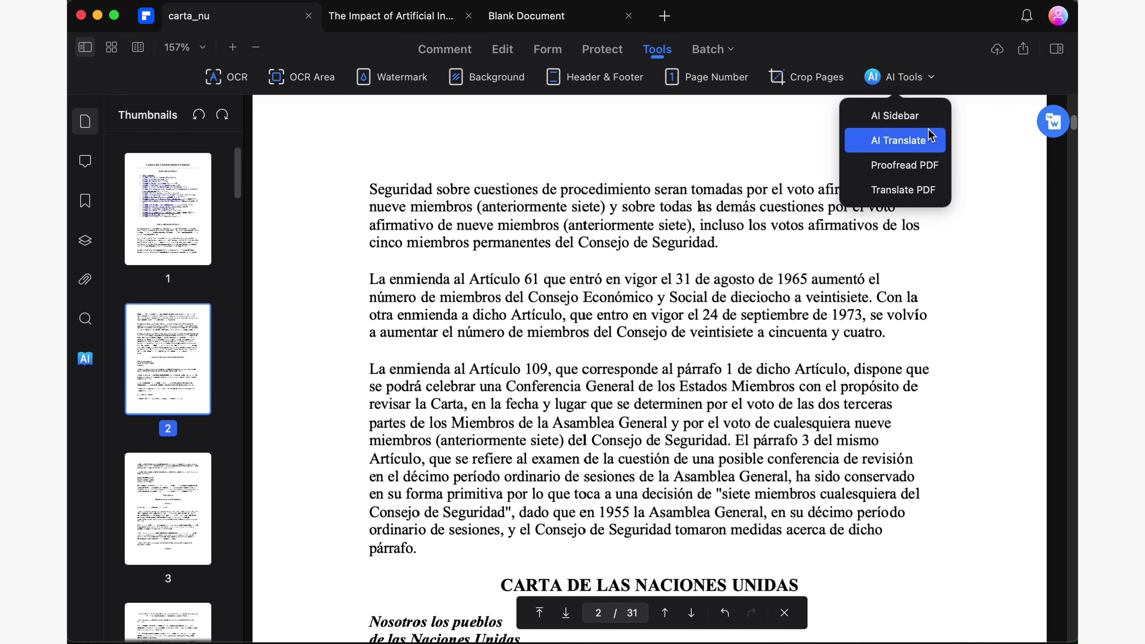
# - Translate two selected Spanish charter passages into English with AI Translate
pyautogui.click(928, 136)
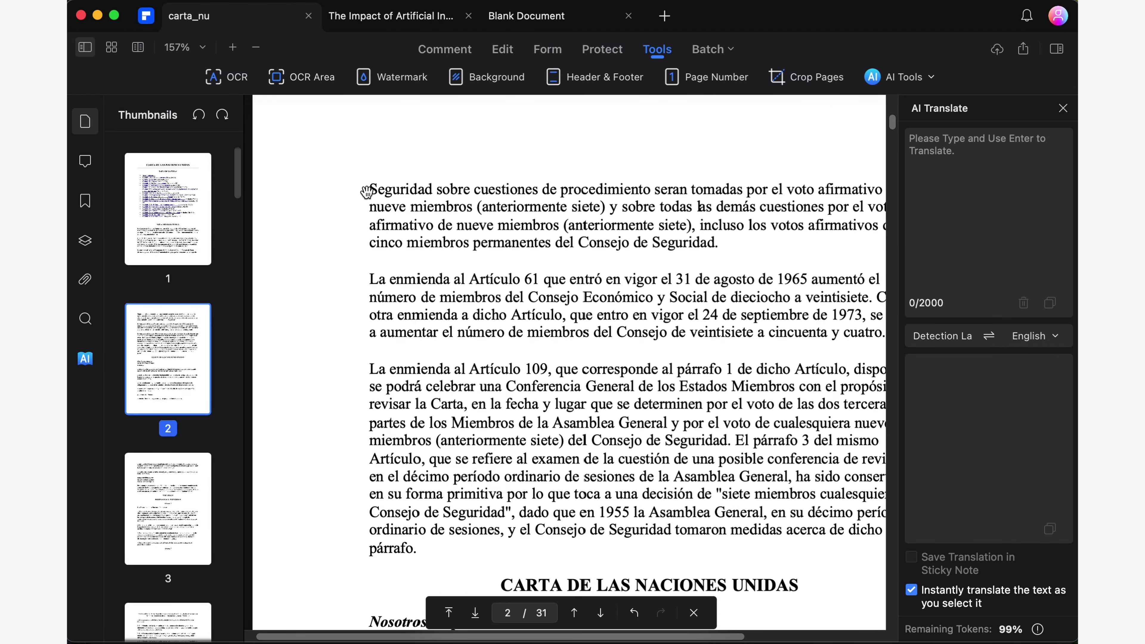
pyautogui.moveTo(369, 185); pyautogui.dragTo(741, 246)
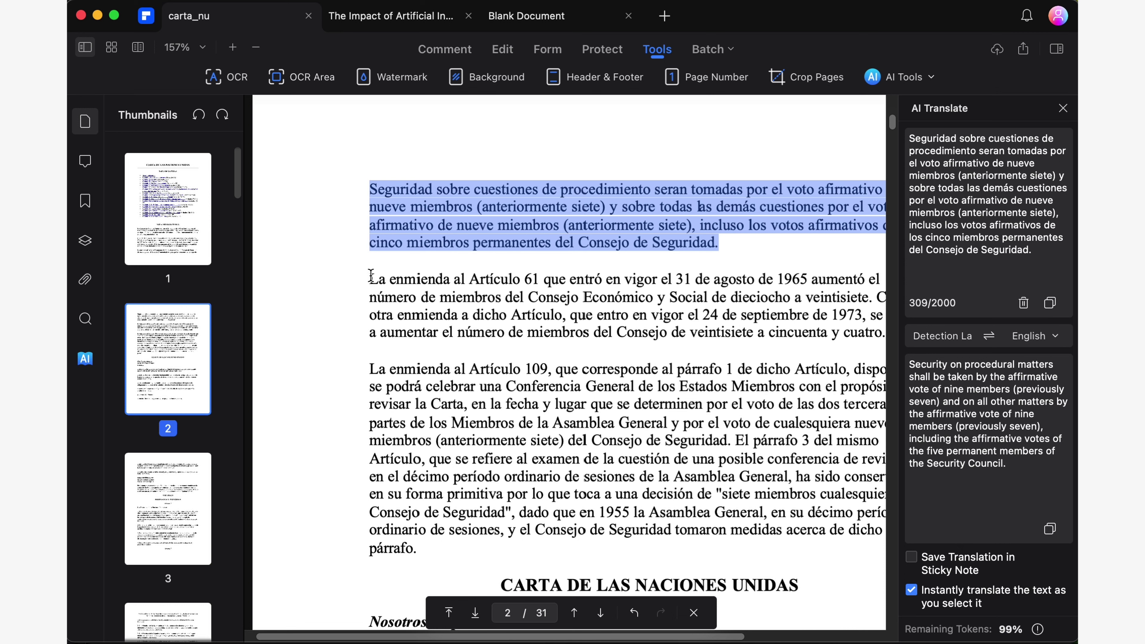
pyautogui.moveTo(371, 276); pyautogui.dragTo(904, 348)
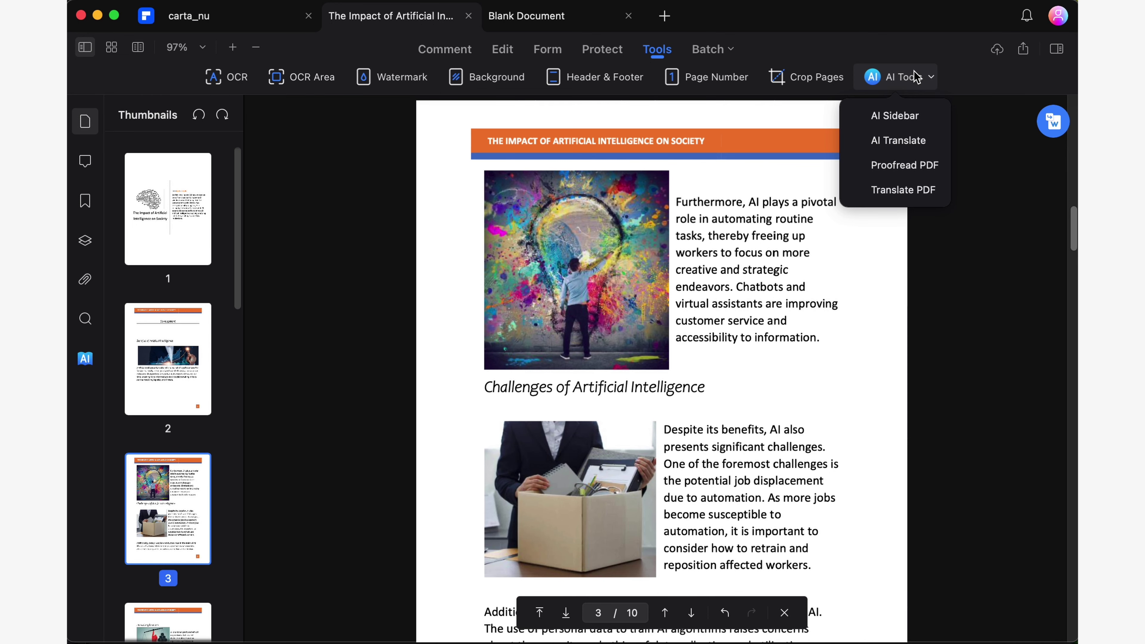
# - Open the AI Sidebar chat and preview the Proofread, Explain and Custom prompt options
pyautogui.click(918, 87)
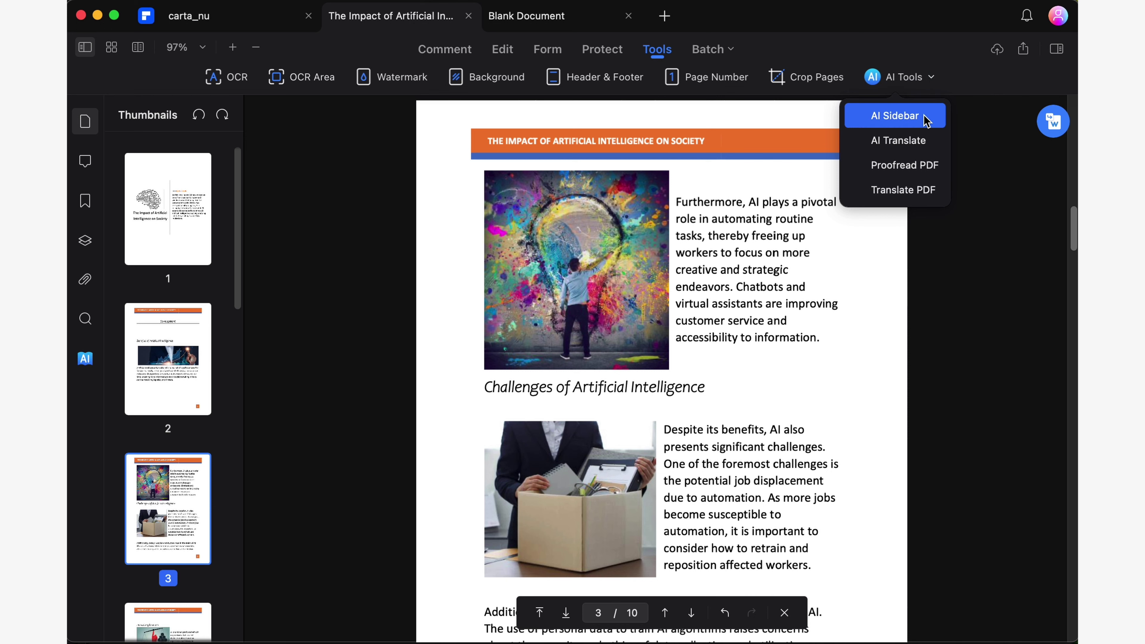
pyautogui.click(927, 121)
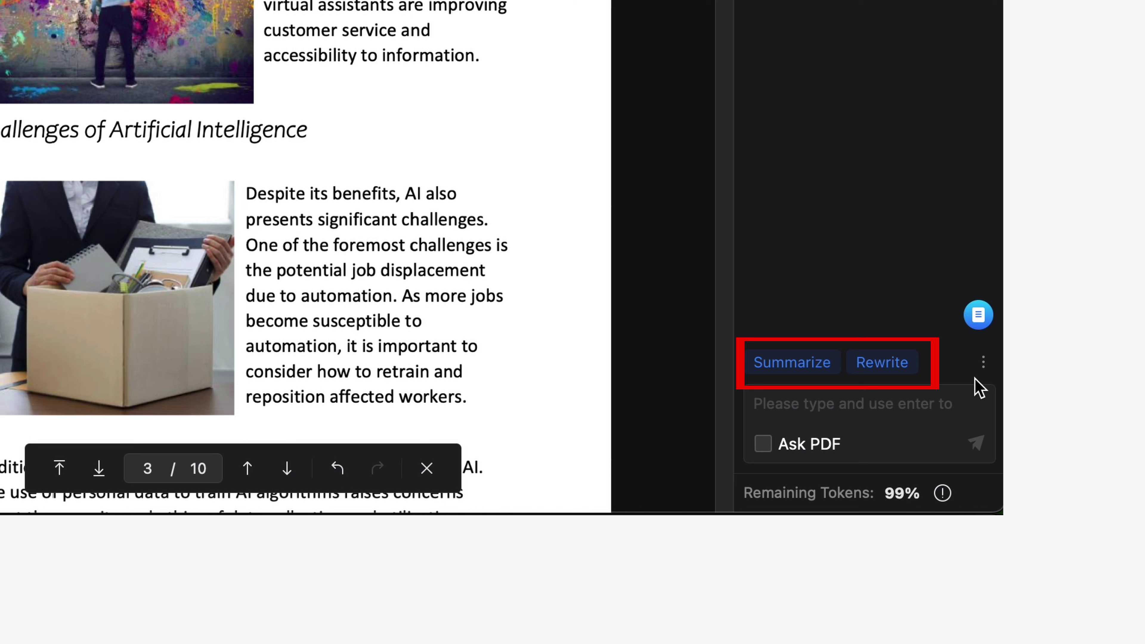
pyautogui.click(983, 368)
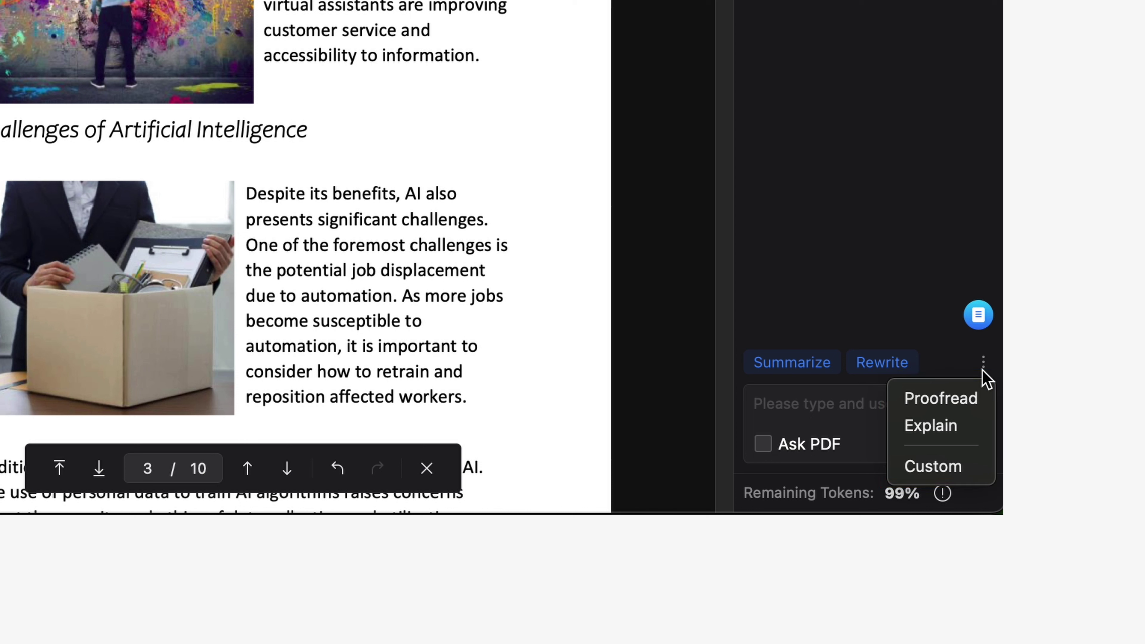
pyautogui.click(983, 368)
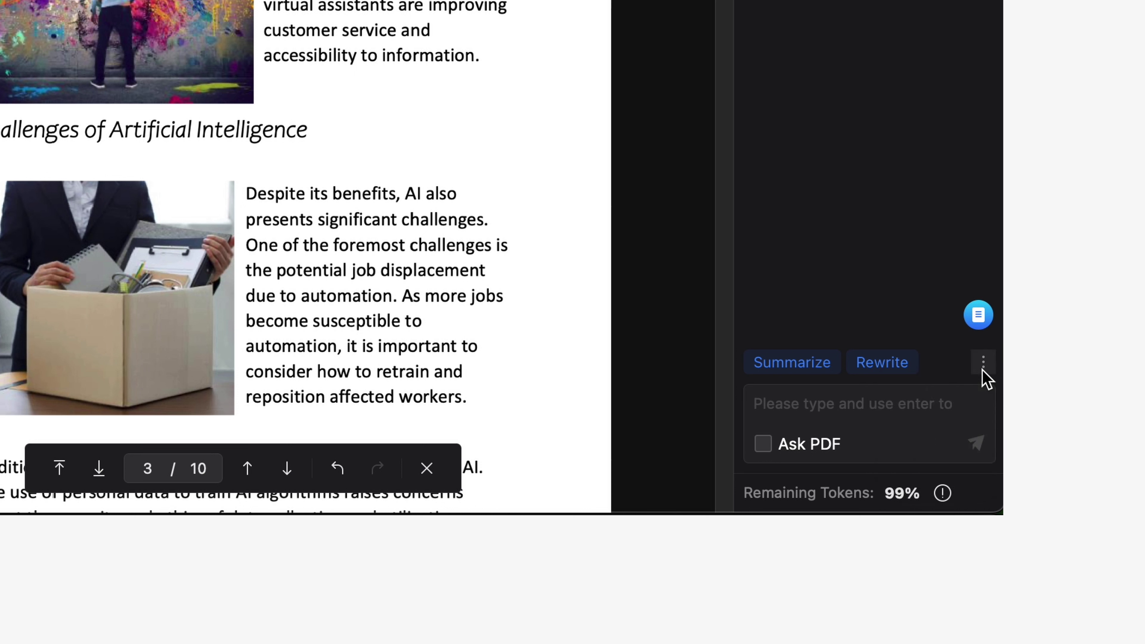
pyautogui.click(982, 370)
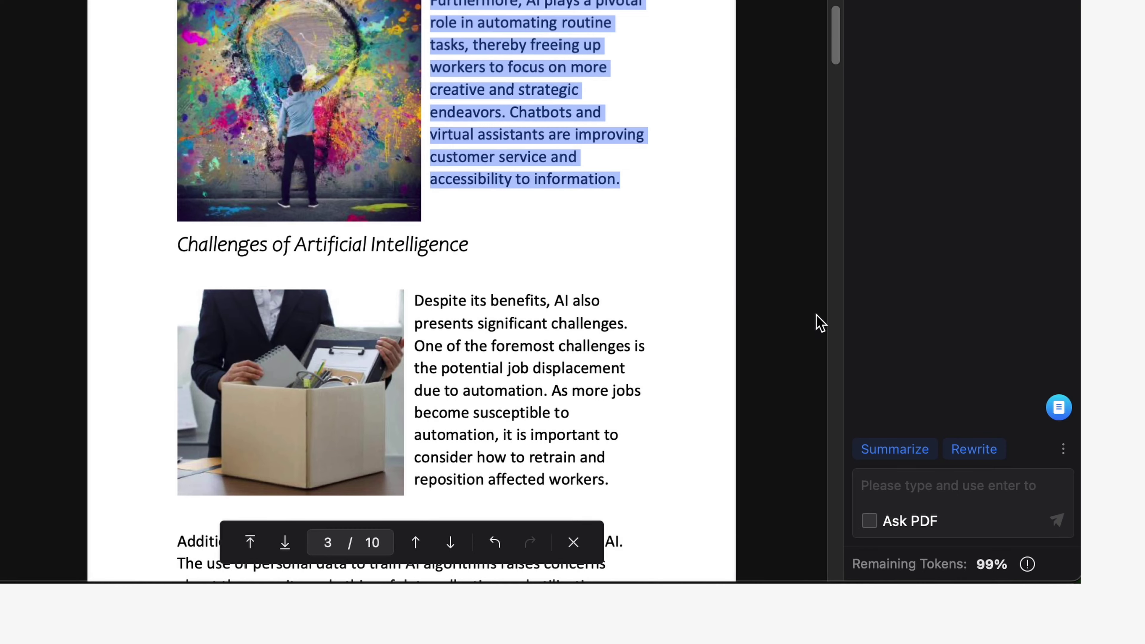
# - Ask the AI assistant to Explain the pasted Spanish introduction paragraph
pyautogui.click(1063, 451)
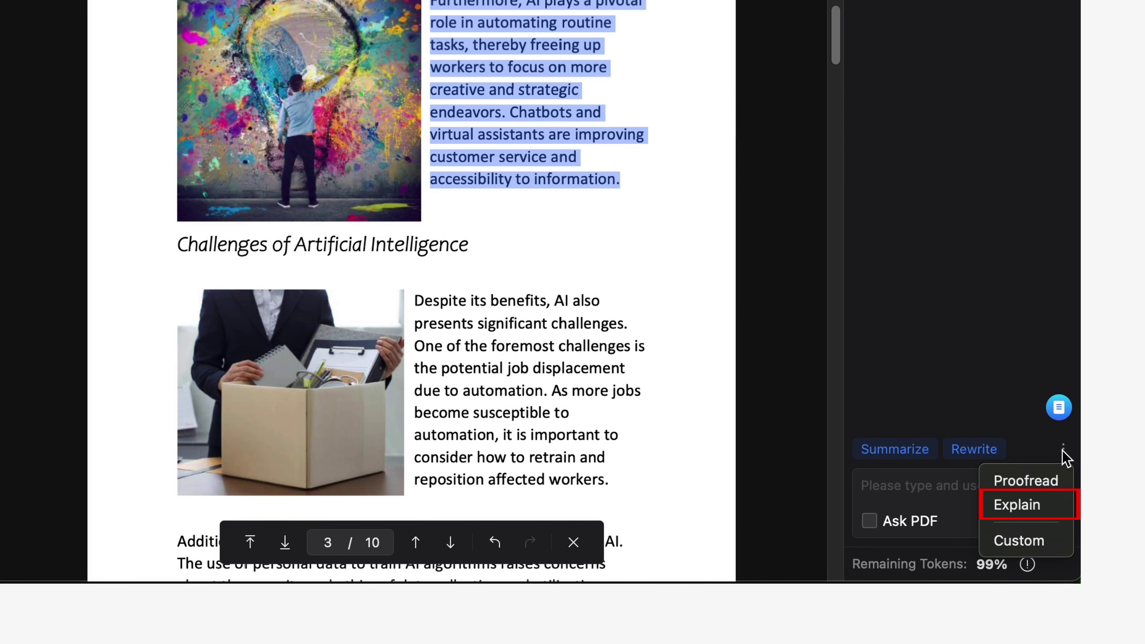
pyautogui.click(1055, 506)
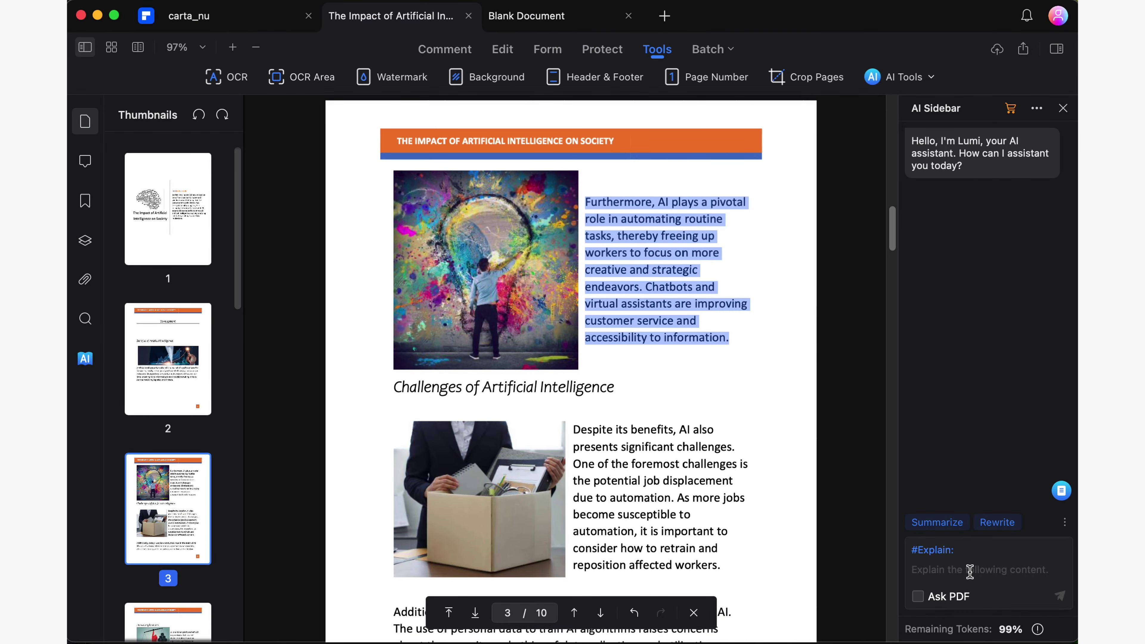
pyautogui.click(969, 572)
pyautogui.press('super+v')
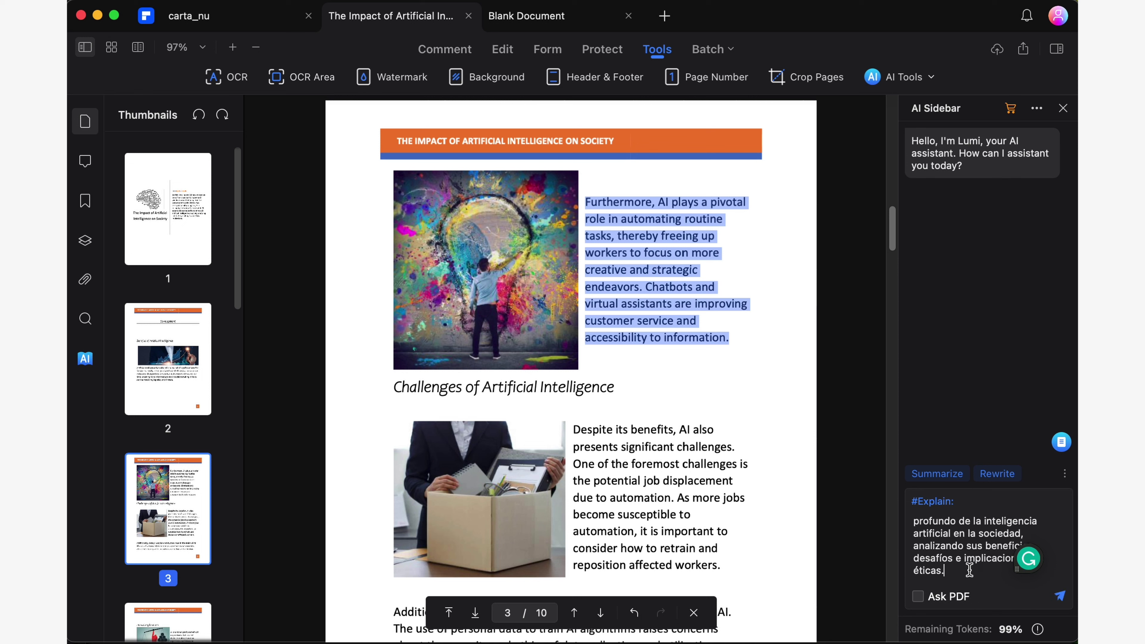
pyautogui.press('Return')
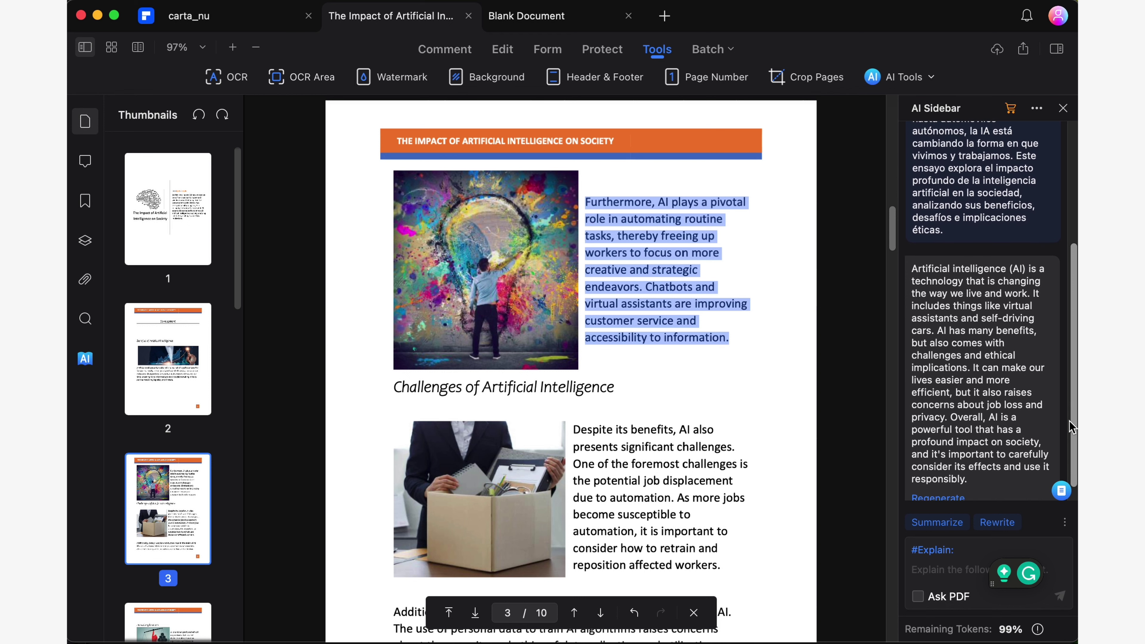
pyautogui.moveTo(1071, 426); pyautogui.dragTo(1072, 435)
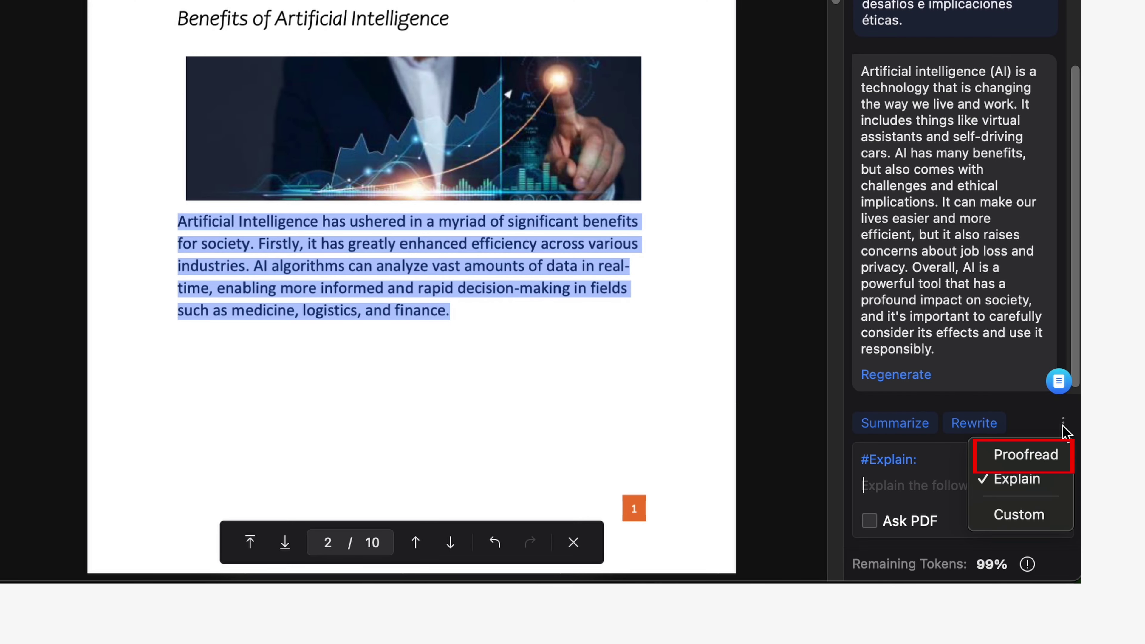
# - Proofread the Benefits of Artificial Intelligence paragraph, which returns 'No errors found'
pyautogui.click(1053, 455)
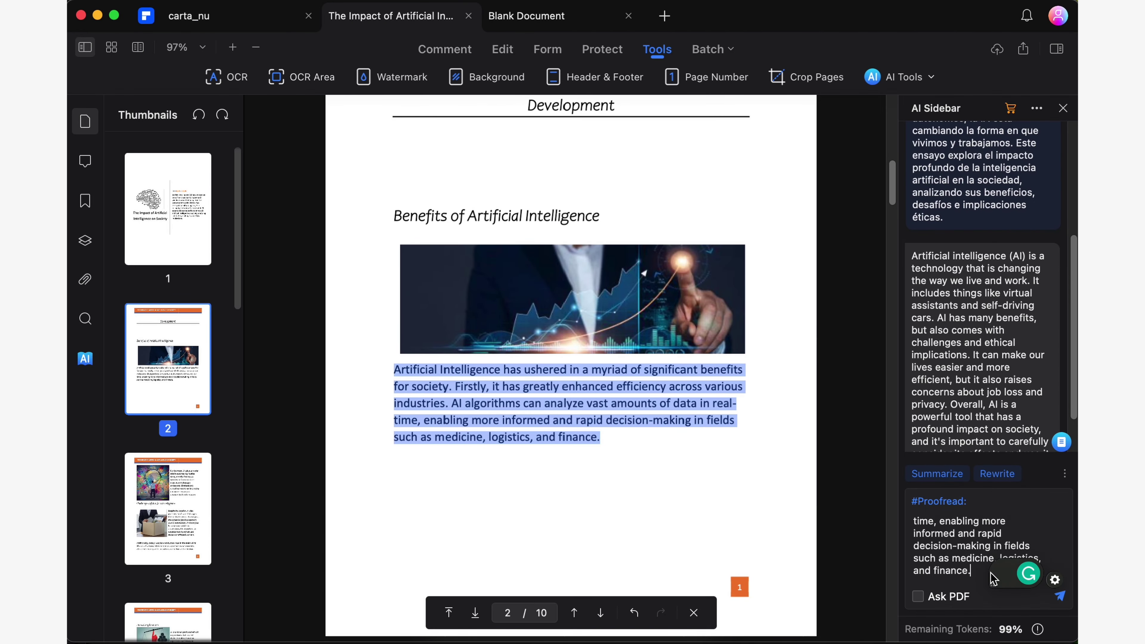
pyautogui.press('Return')
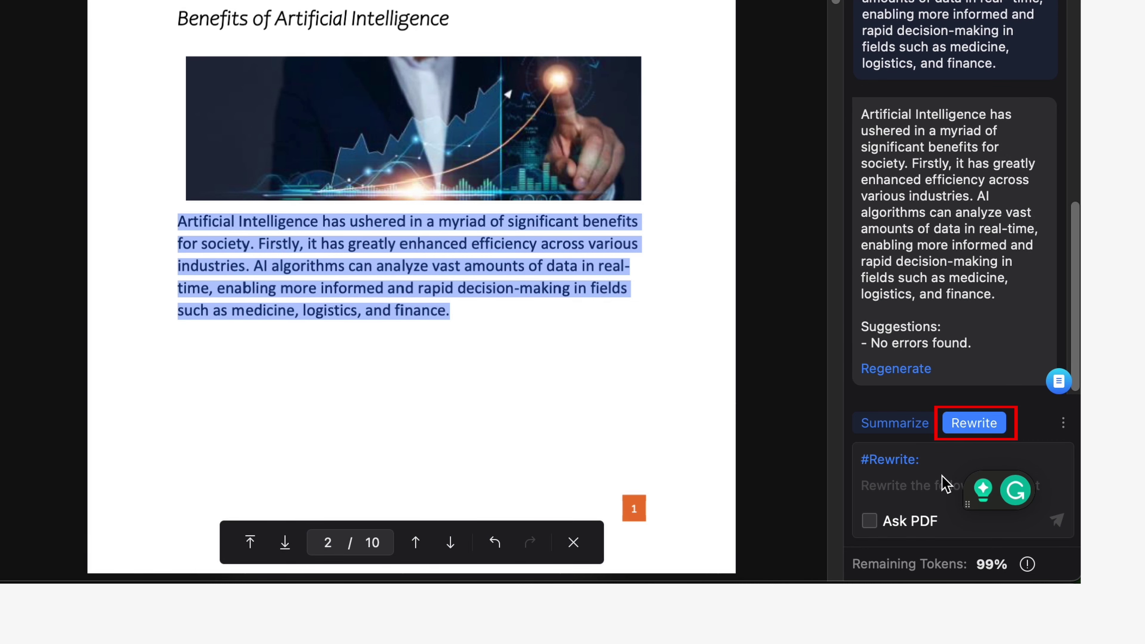
# - Have the AI rewrite the pasted Benefits paragraph more simply and read the reply
pyautogui.write('Artificial Intelligence has ushered in a myriad of significant benefits for society. Firstly, it has greatly enhanced efficiency across various industries. AI algorithms can analyze vast amounts of data in real-time, enabling more informed and rapid decision-making in fields such as medicine, logistics, and finance.')
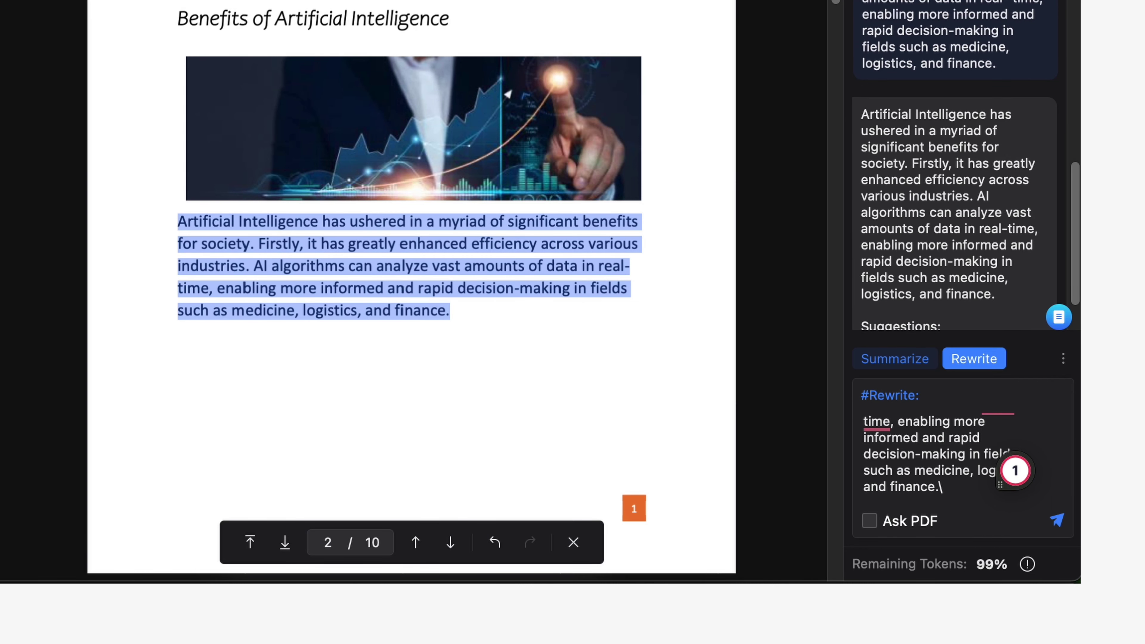
pyautogui.press('Return')
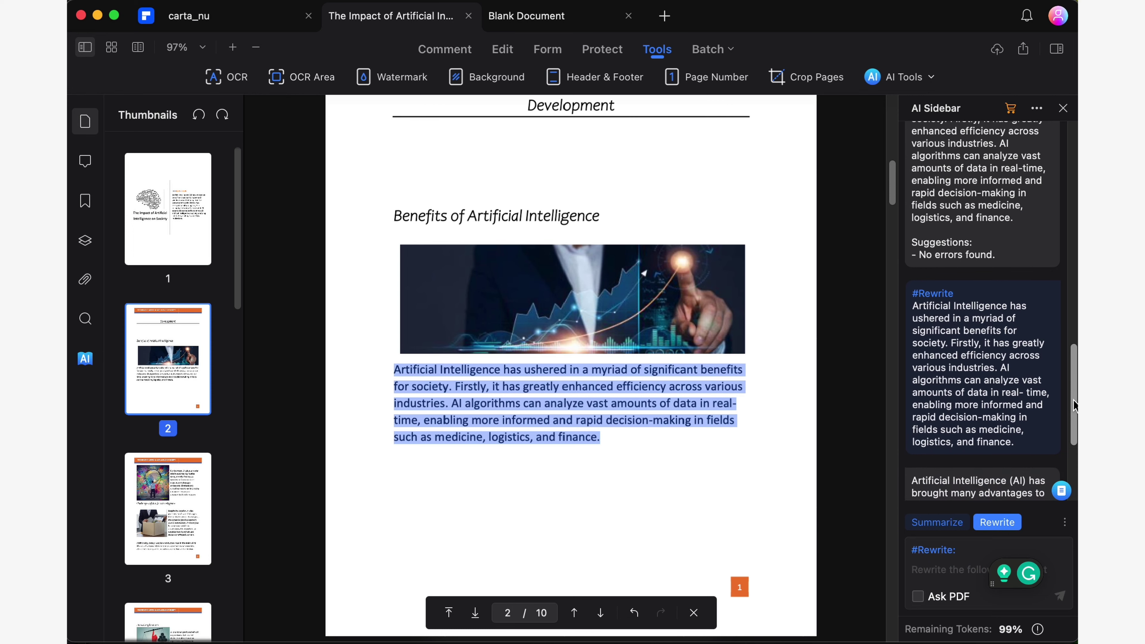
pyautogui.moveTo(1074, 404); pyautogui.dragTo(1075, 467)
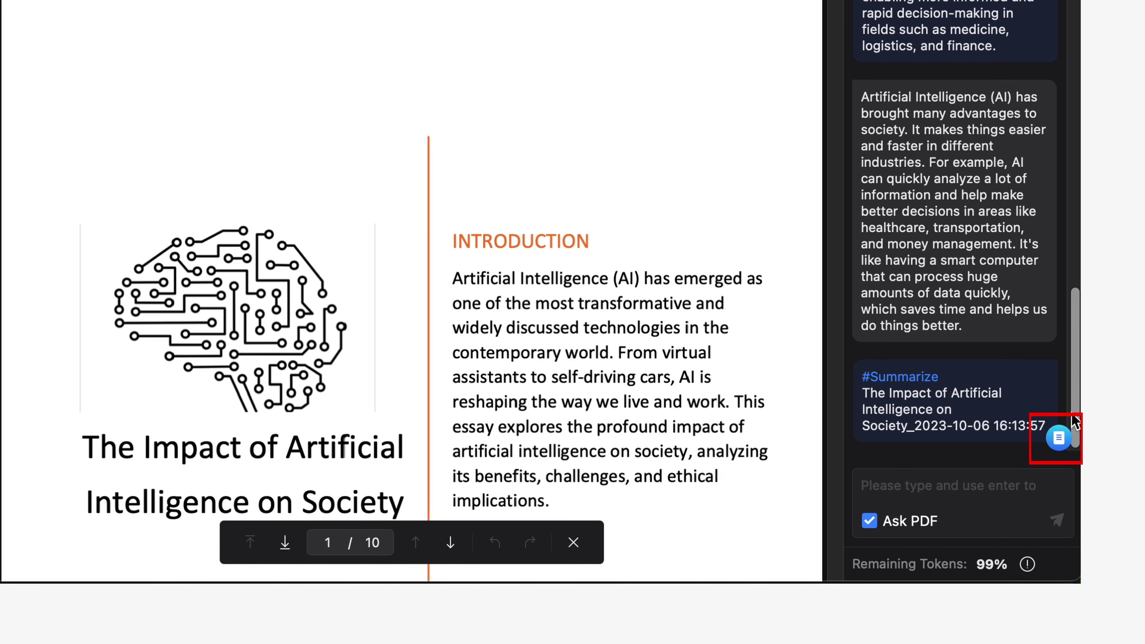
# - Generate the PDF summary, then ask the PDF 'How is AI influencing culture?'
pyautogui.click(1059, 437)
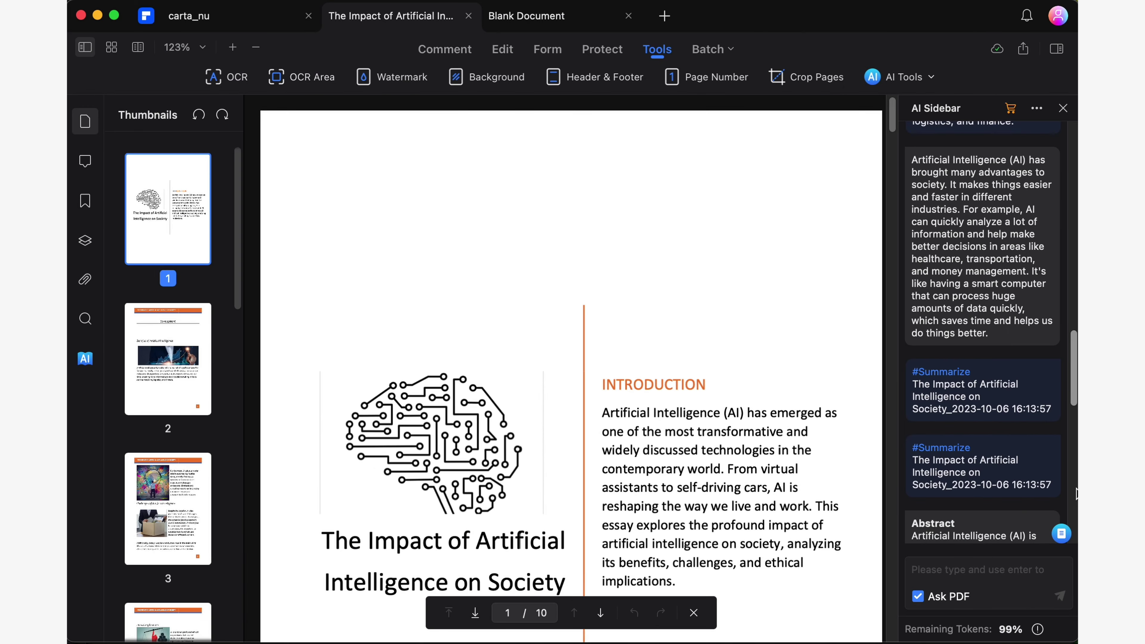
pyautogui.moveTo(1074, 399); pyautogui.dragTo(1074, 539)
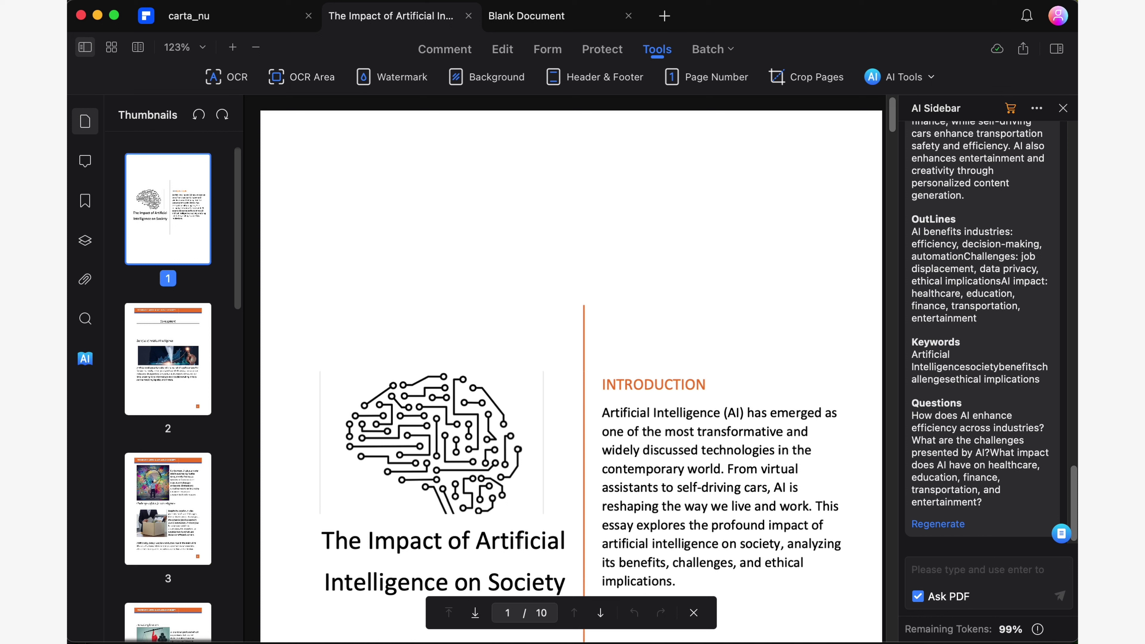
pyautogui.click(970, 569)
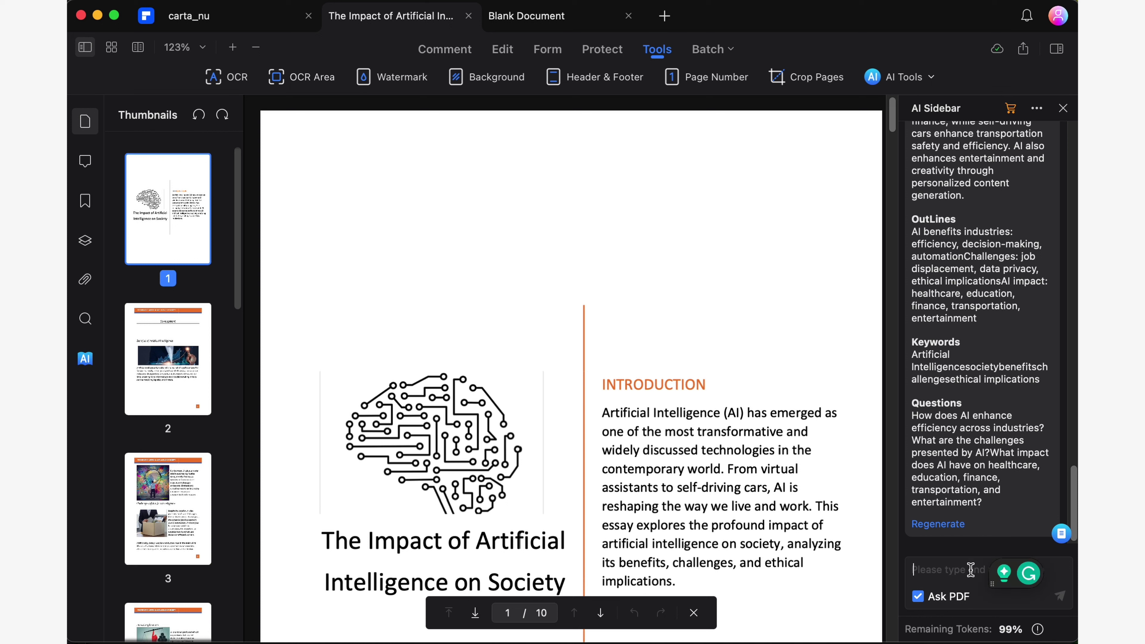
pyautogui.write('How is AI influencing')
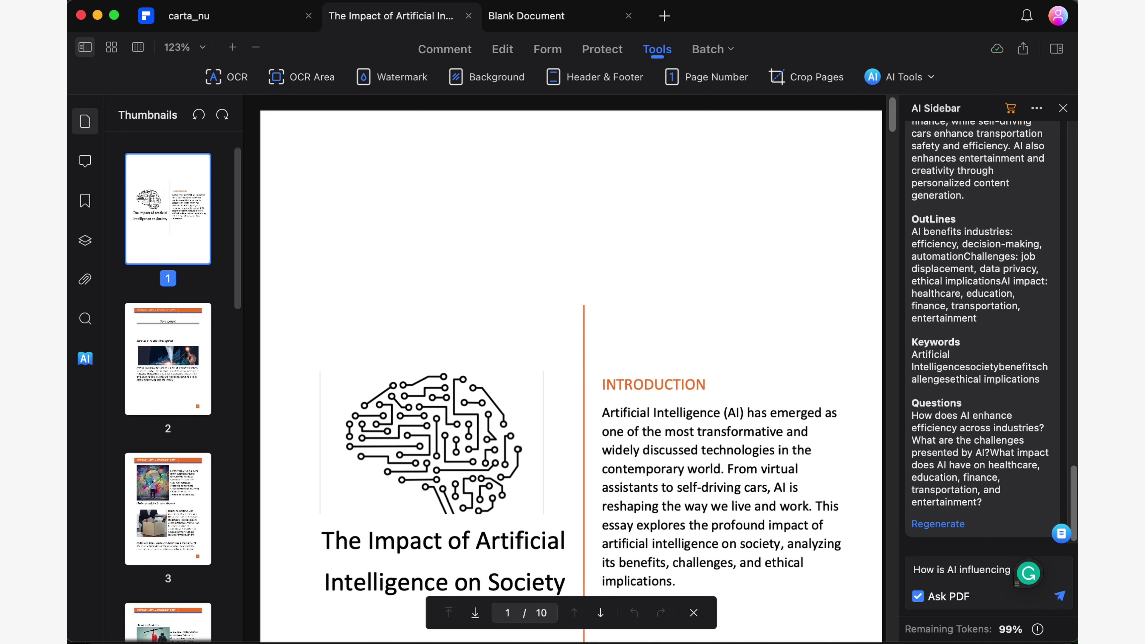
pyautogui.write(' culture?')
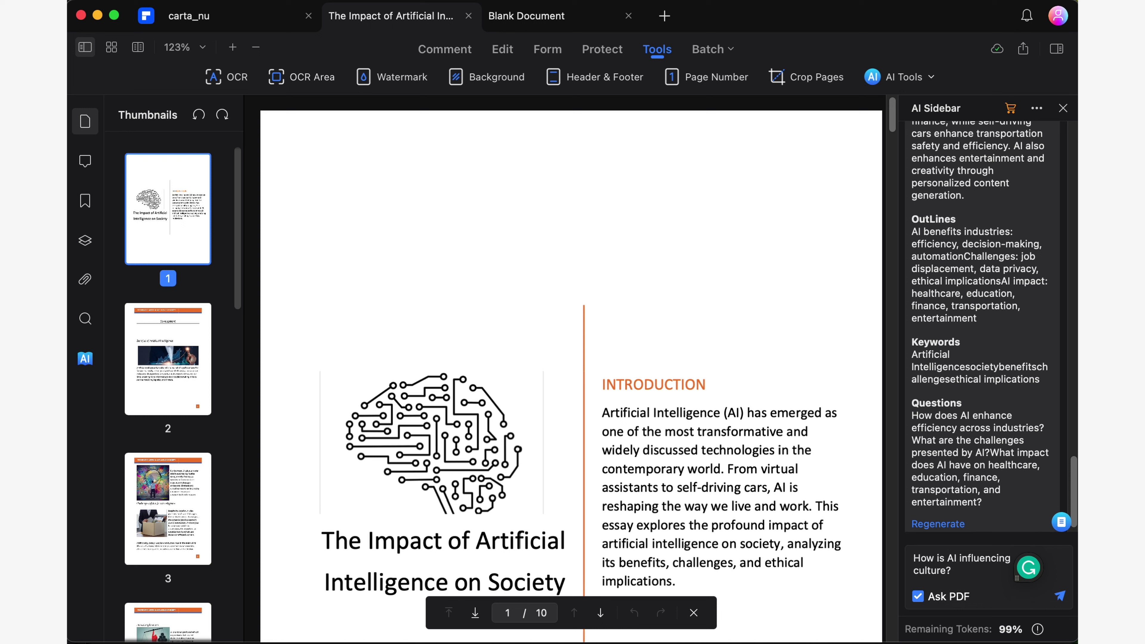
pyautogui.press('Return')
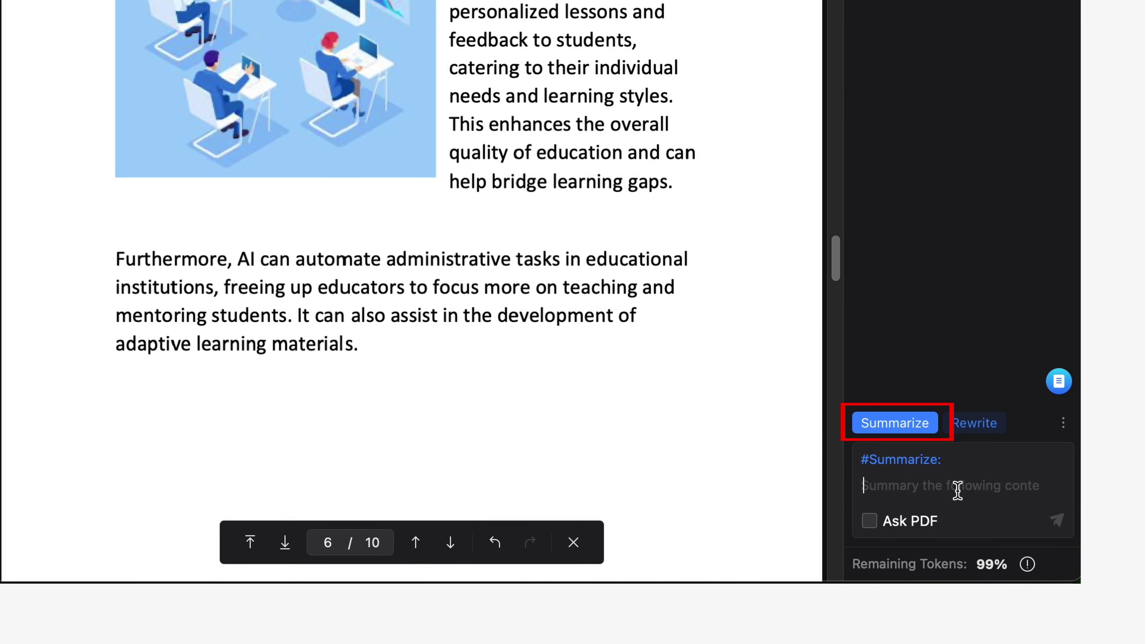
# - Summarize the pasted page-6 education paragraphs into an abstract, outlines, keywords and questions
pyautogui.write('Furthermore, AI can automate administrative tasks in educational institutions, freeing up educators to focus more on teaching and mentoring students. It can also assist in the development of adaptive learning materials.')
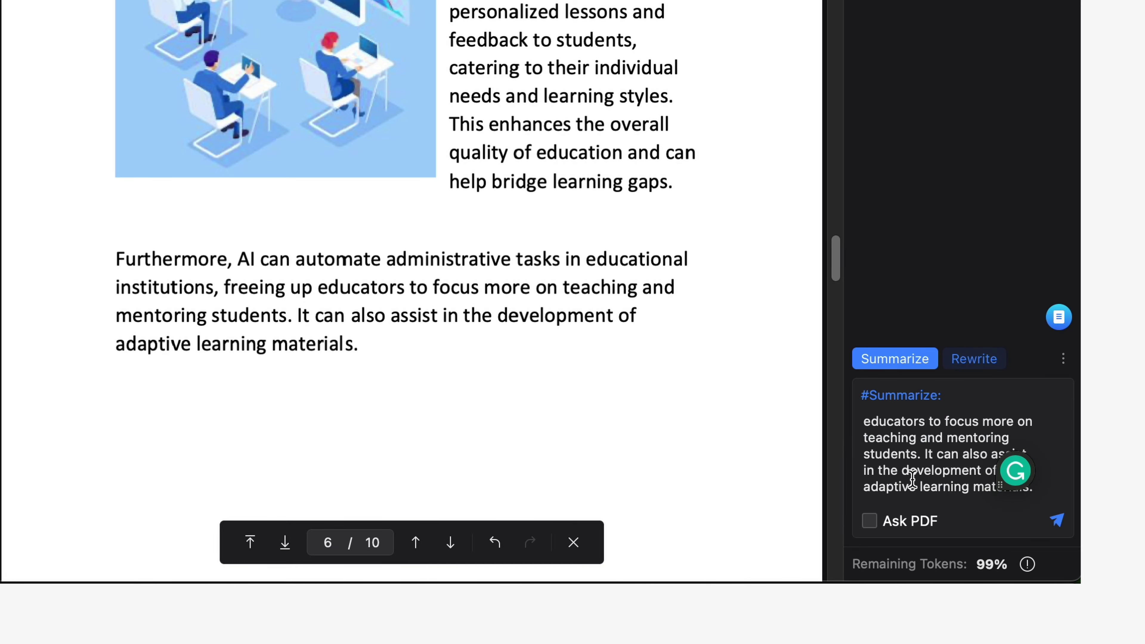
pyautogui.click(1057, 520)
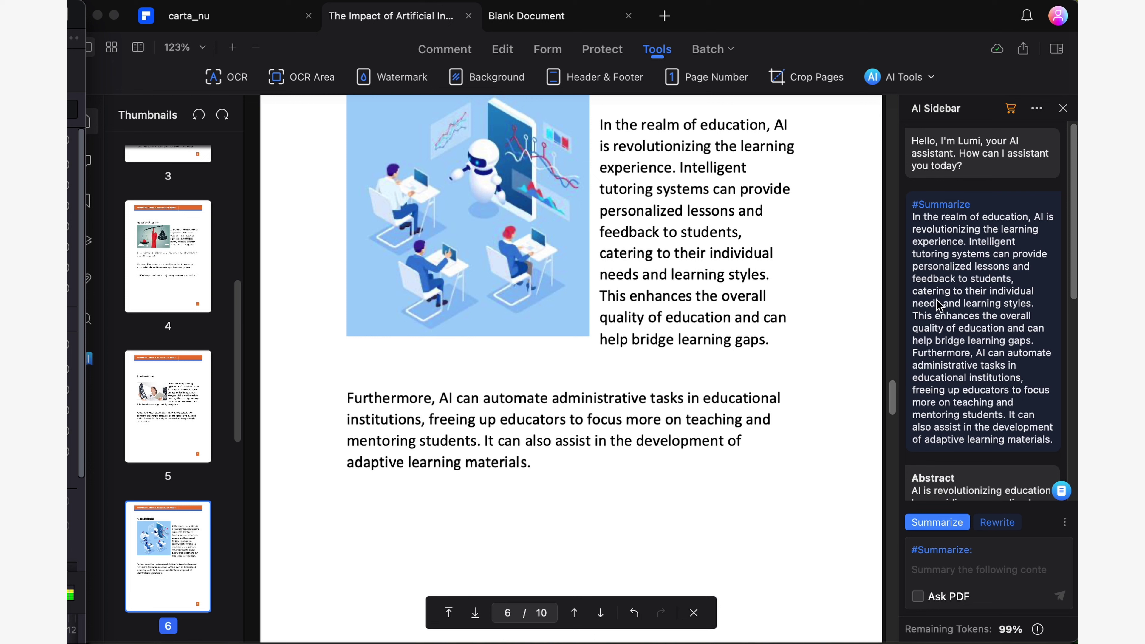
pyautogui.moveTo(1075, 228); pyautogui.dragTo(1068, 433)
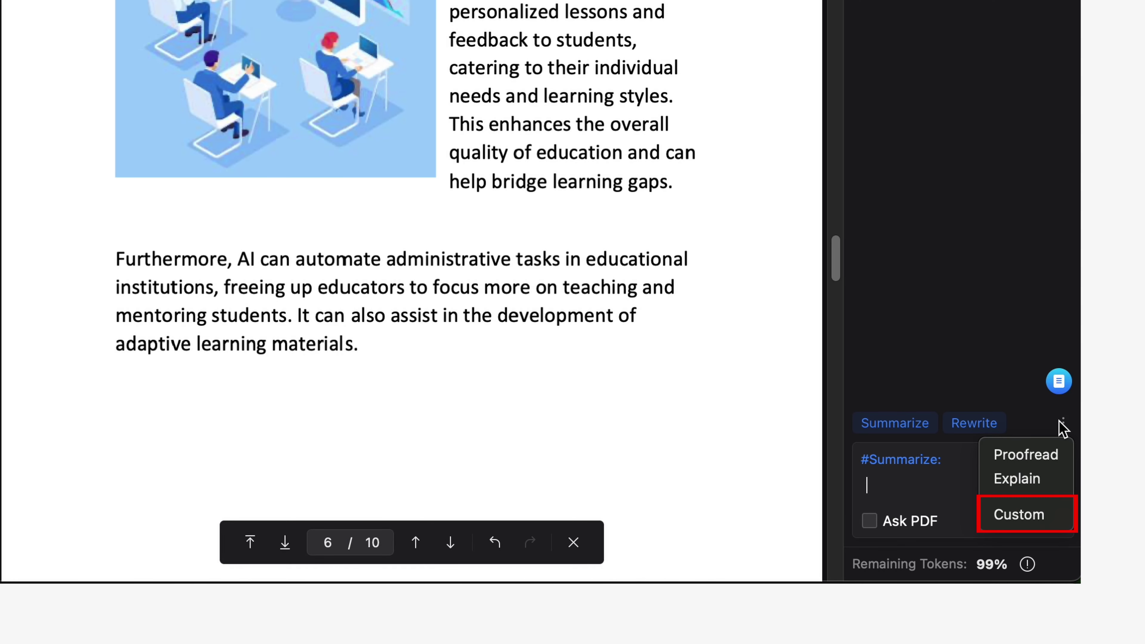
# - Save a custom prompt 'Explain Using Metaphor' that rewrites snippets with metaphors for a close friend
pyautogui.click(1046, 511)
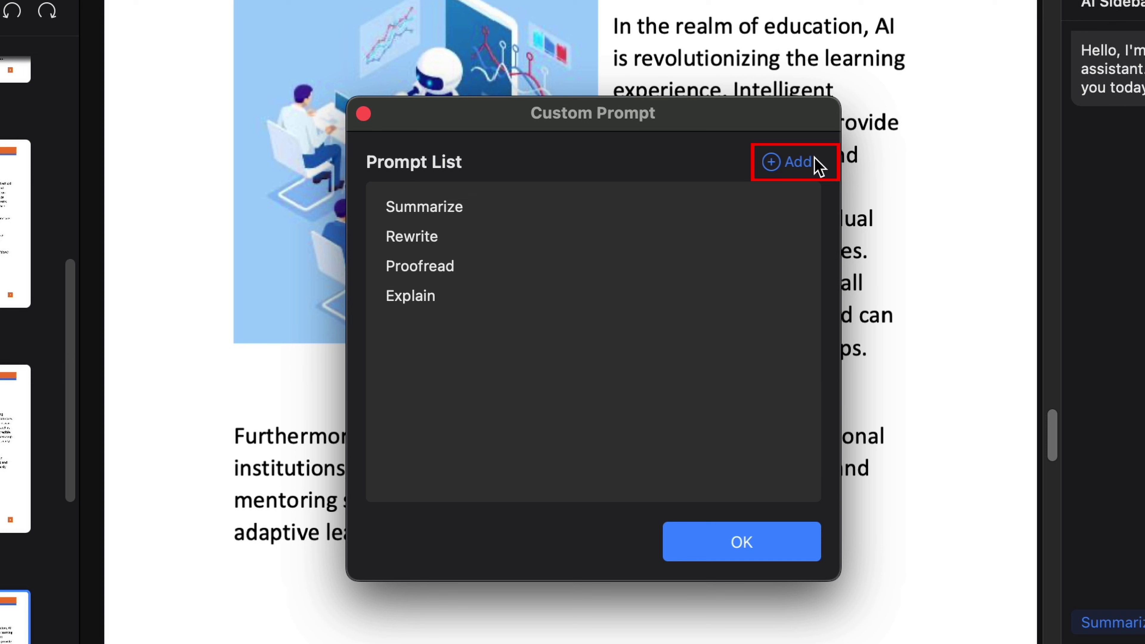
pyautogui.click(796, 162)
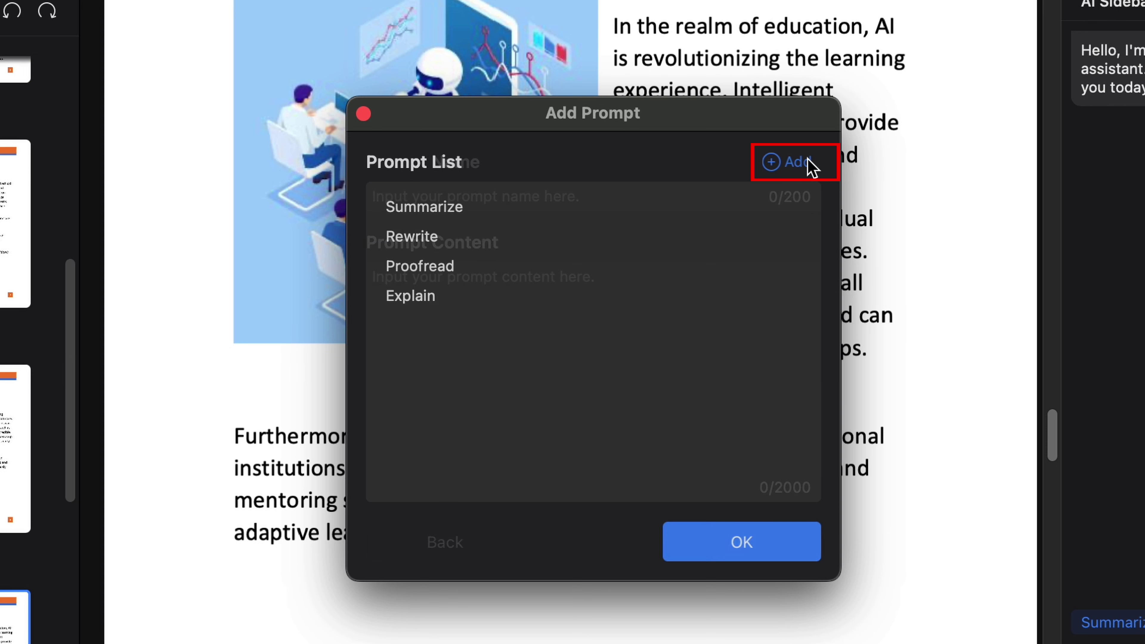
pyautogui.click(512, 301)
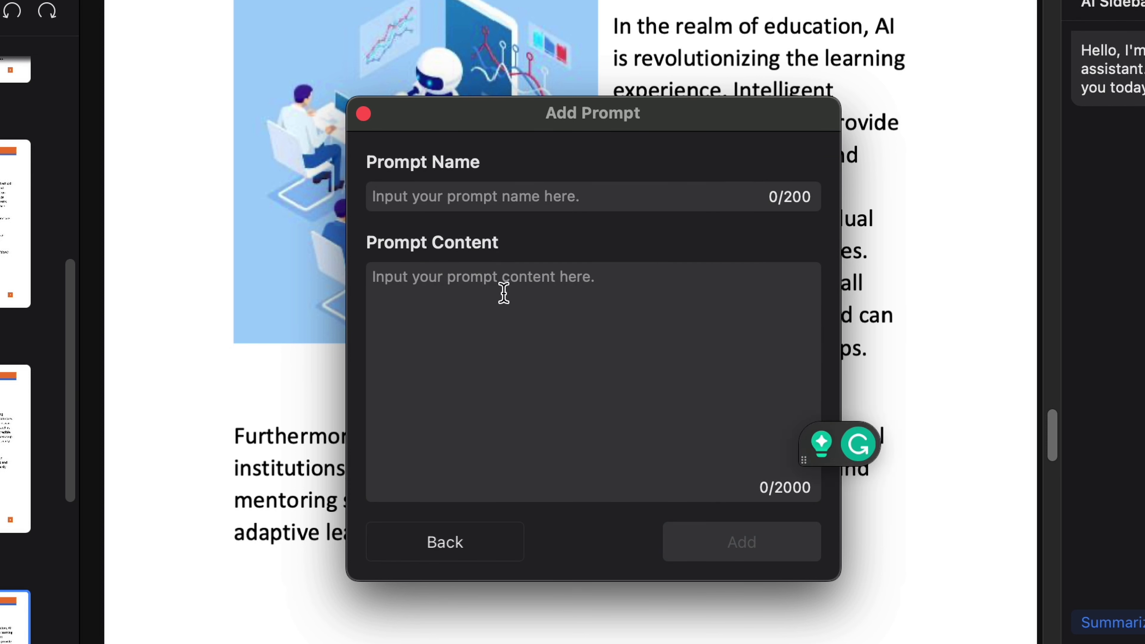
pyautogui.write('Please, rewrite the following snippet using metaphors, as if you were trying to explain its essence to a close friend')
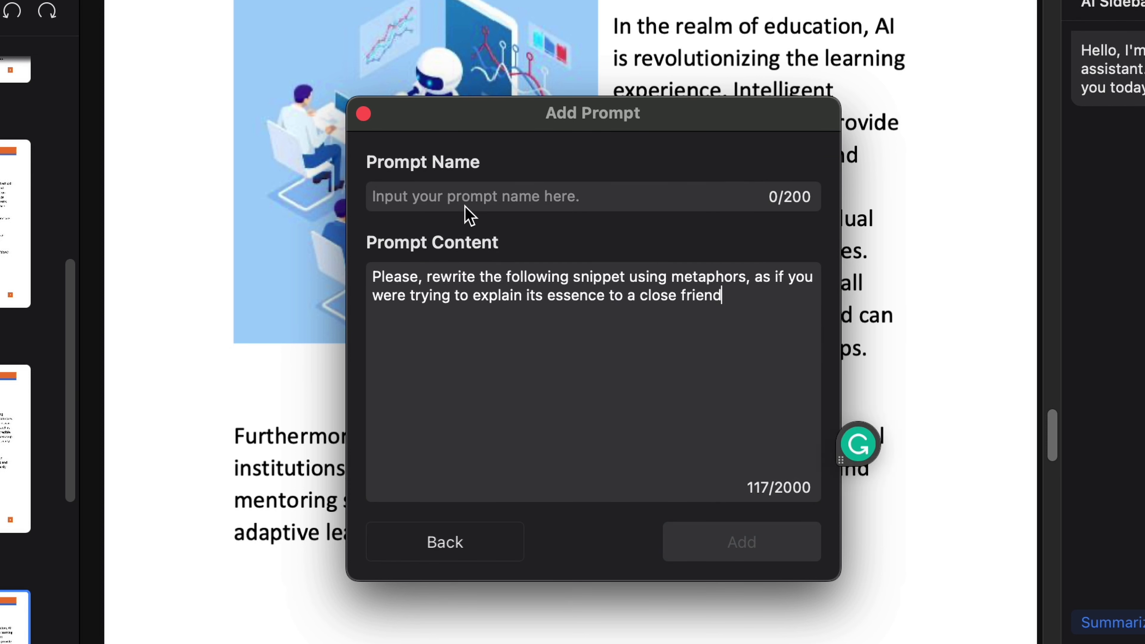
pyautogui.click(464, 195)
pyautogui.write('Explai')
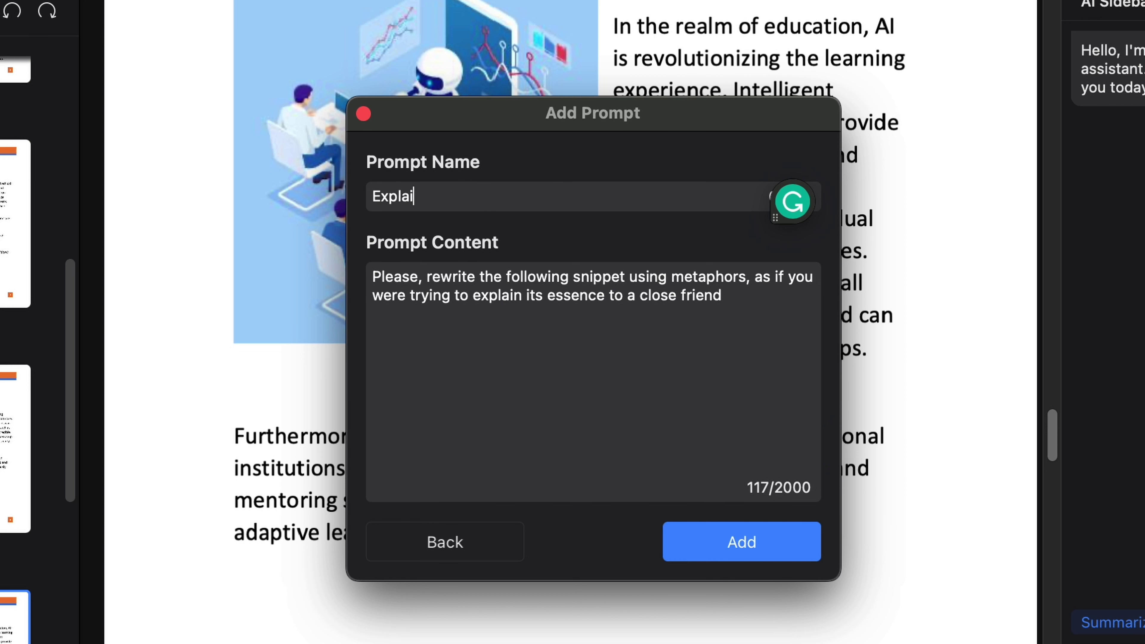
pyautogui.write('n Using Metaphor')
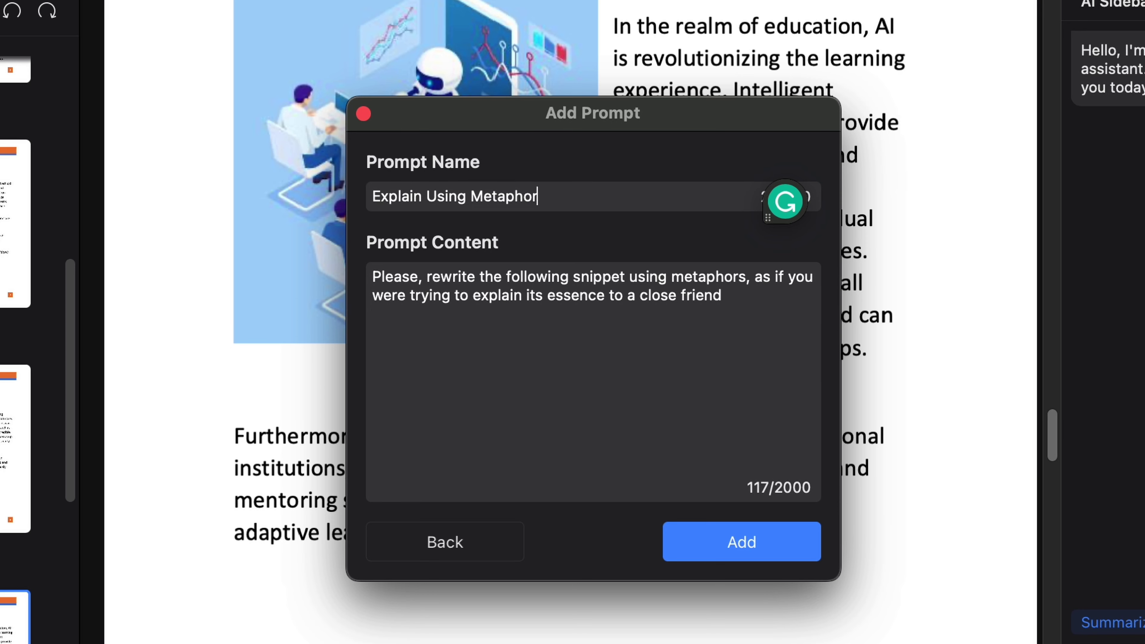
pyautogui.click(810, 546)
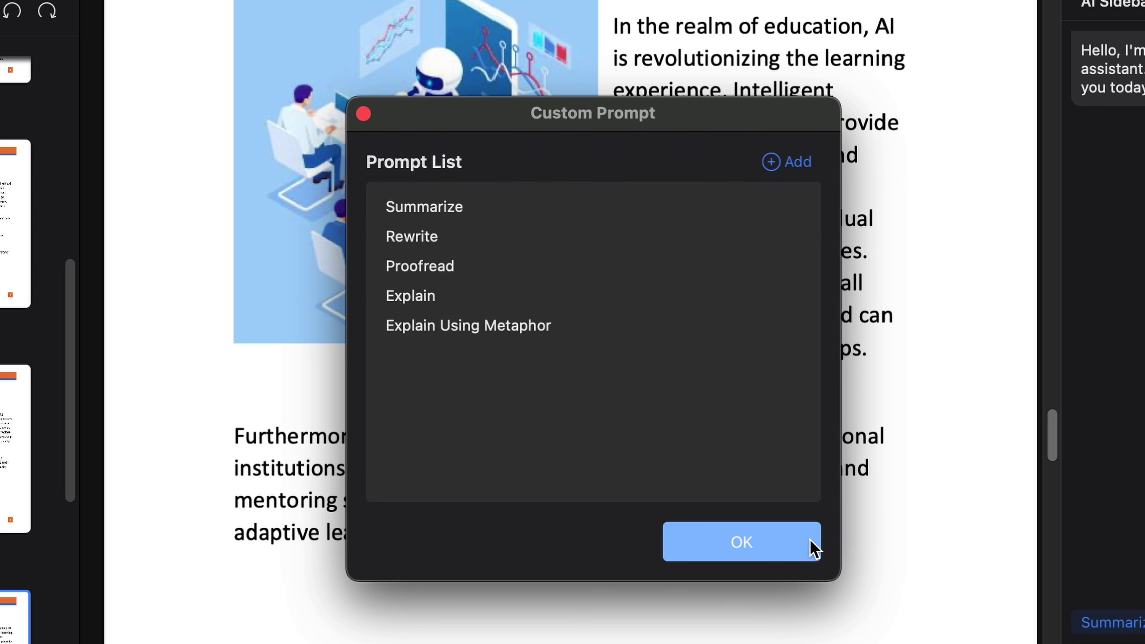
pyautogui.click(364, 113)
# - Run the Explain Using Metaphor prompt on the administrative-tasks paragraph and review the reply
pyautogui.click(1061, 424)
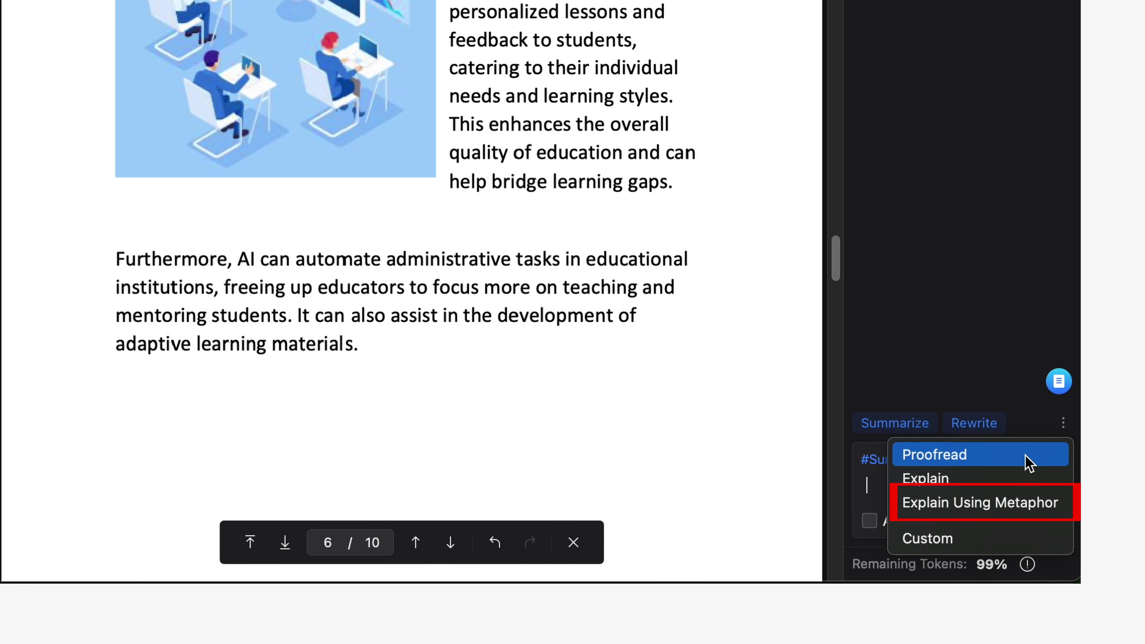
pyautogui.click(1039, 502)
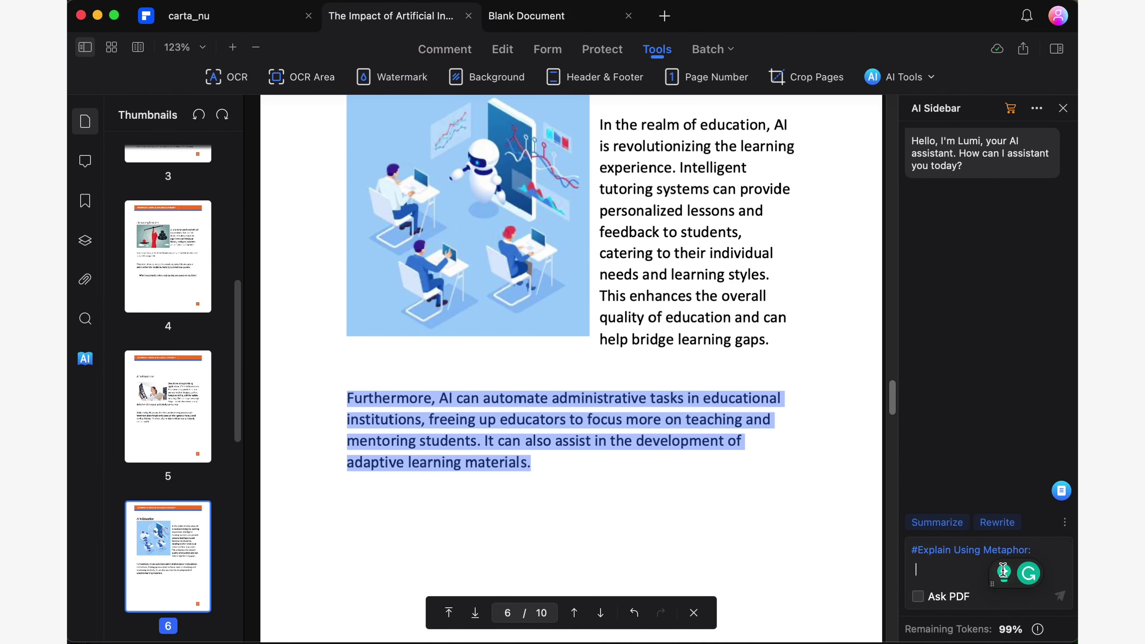
pyautogui.press('Return')
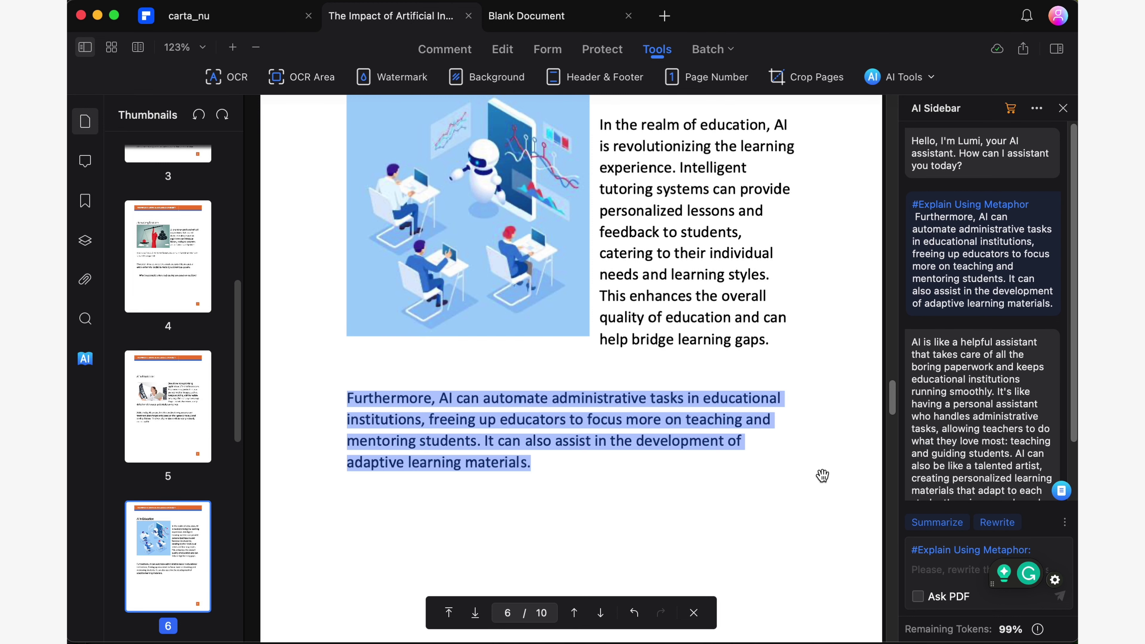
pyautogui.scroll(-3, 1068, 335)
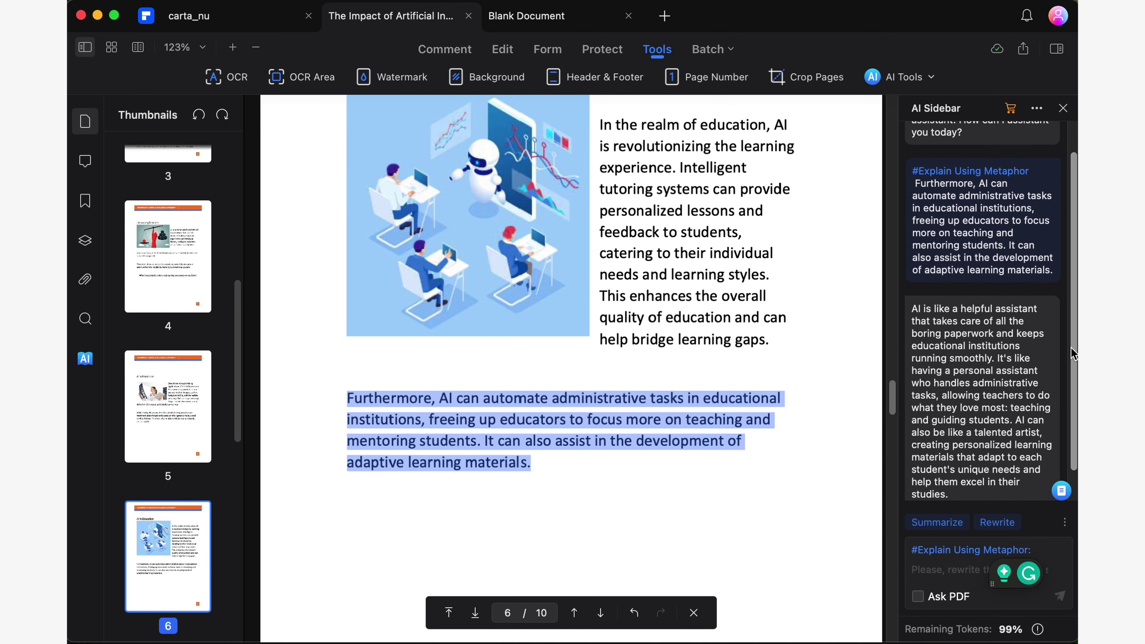
pyautogui.scroll(-1, 1073, 372)
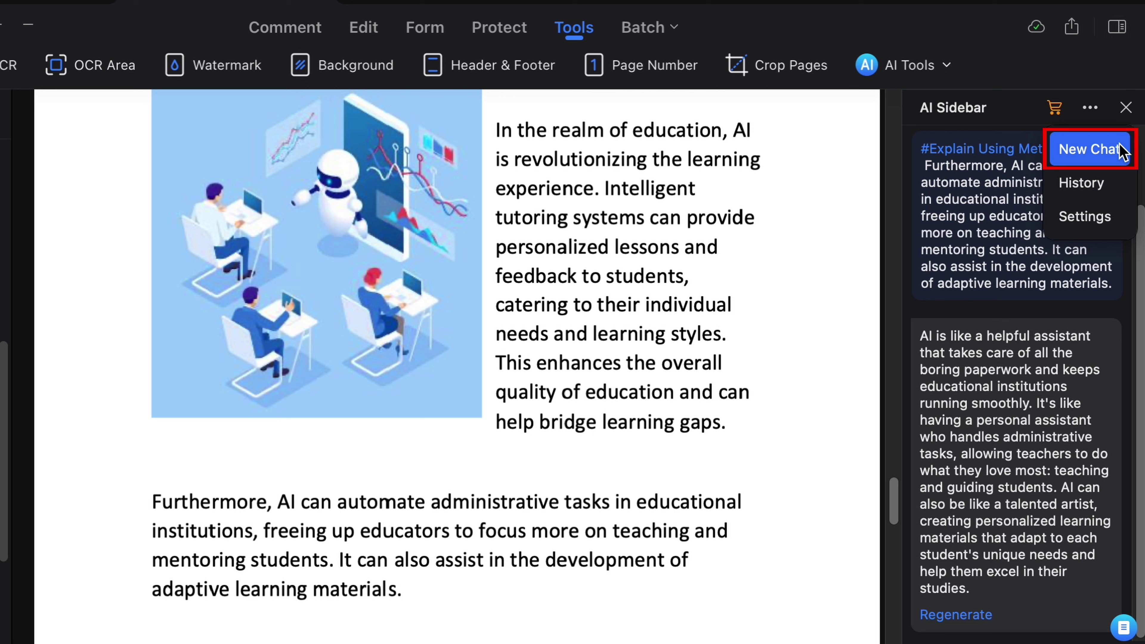
# - Start a new chat, then reopen the earlier Summarize education chat from Today's history
pyautogui.click(1121, 150)
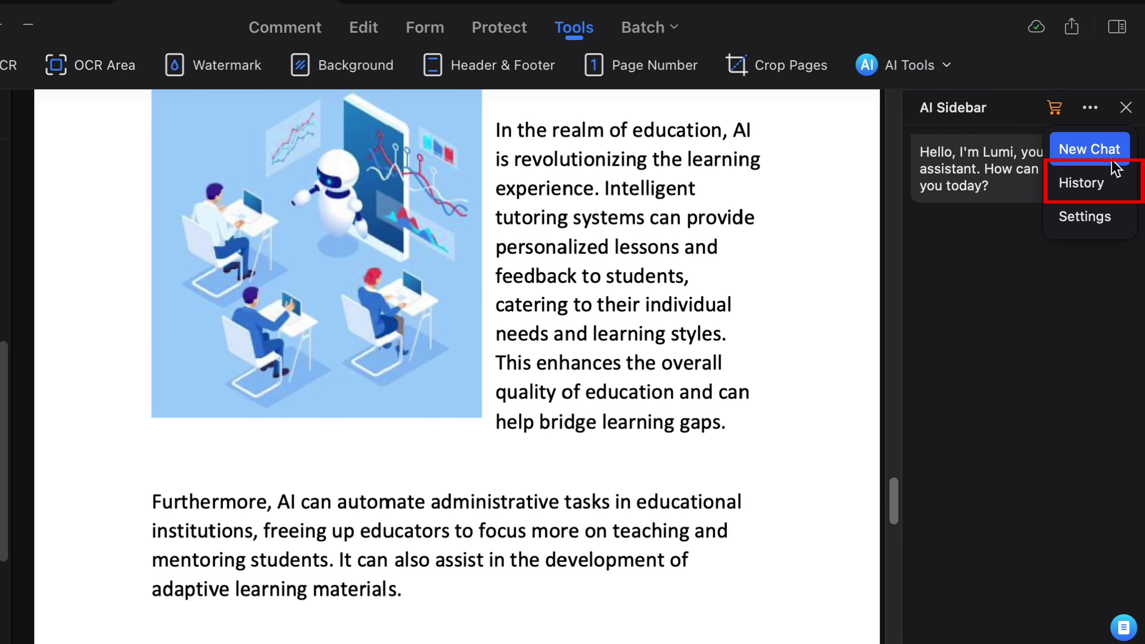
pyautogui.click(1116, 181)
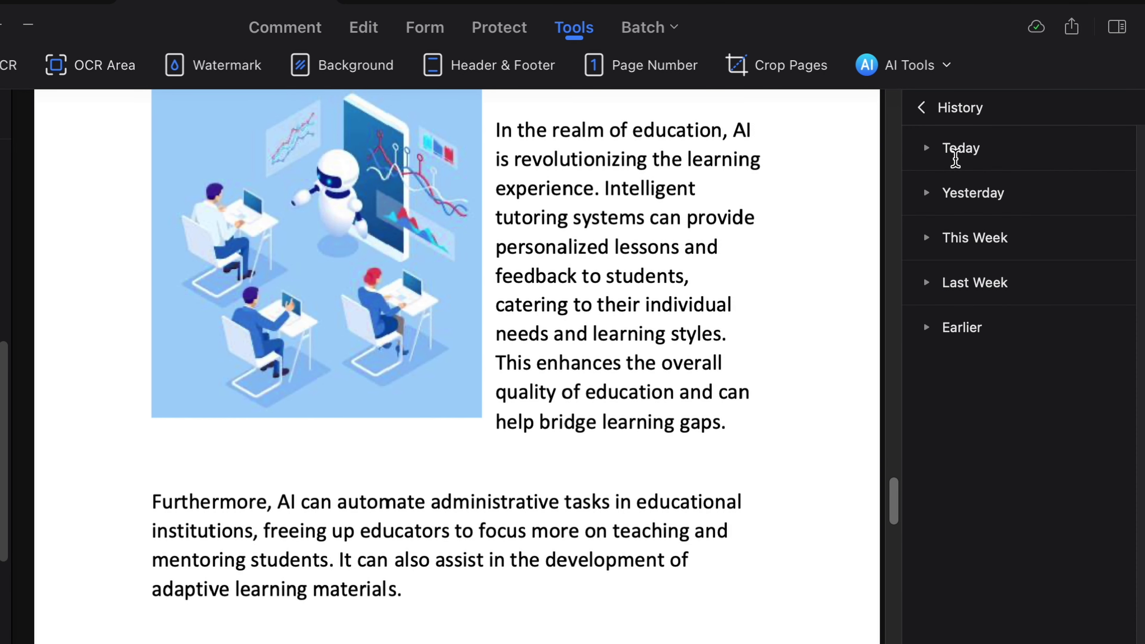
pyautogui.click(956, 149)
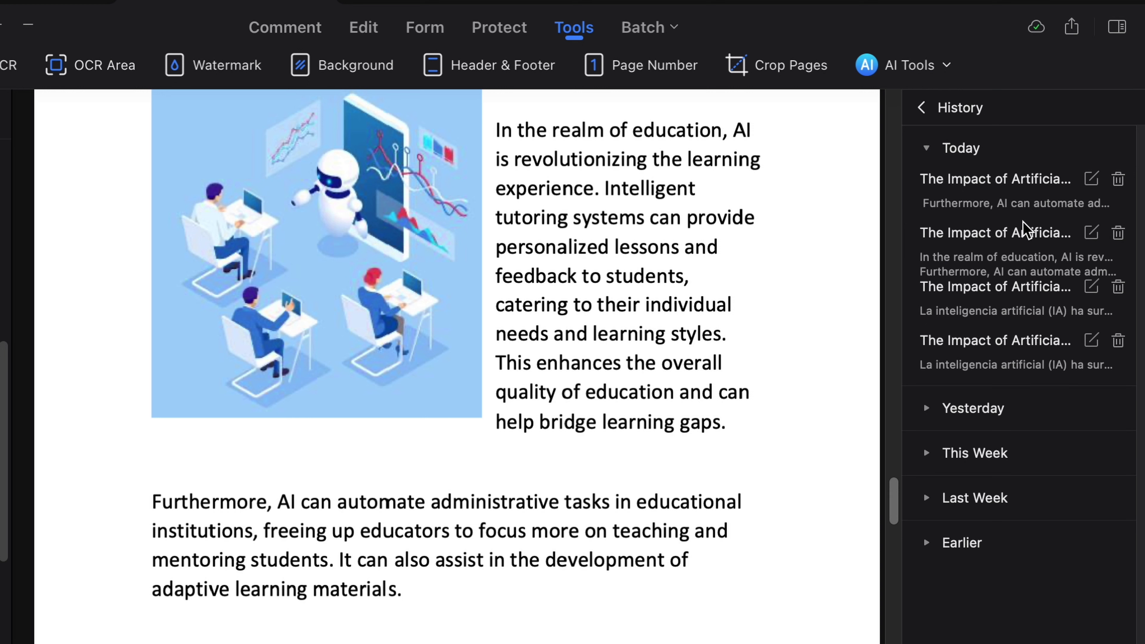
pyautogui.click(1094, 291)
pyautogui.tripleClick(1053, 293)
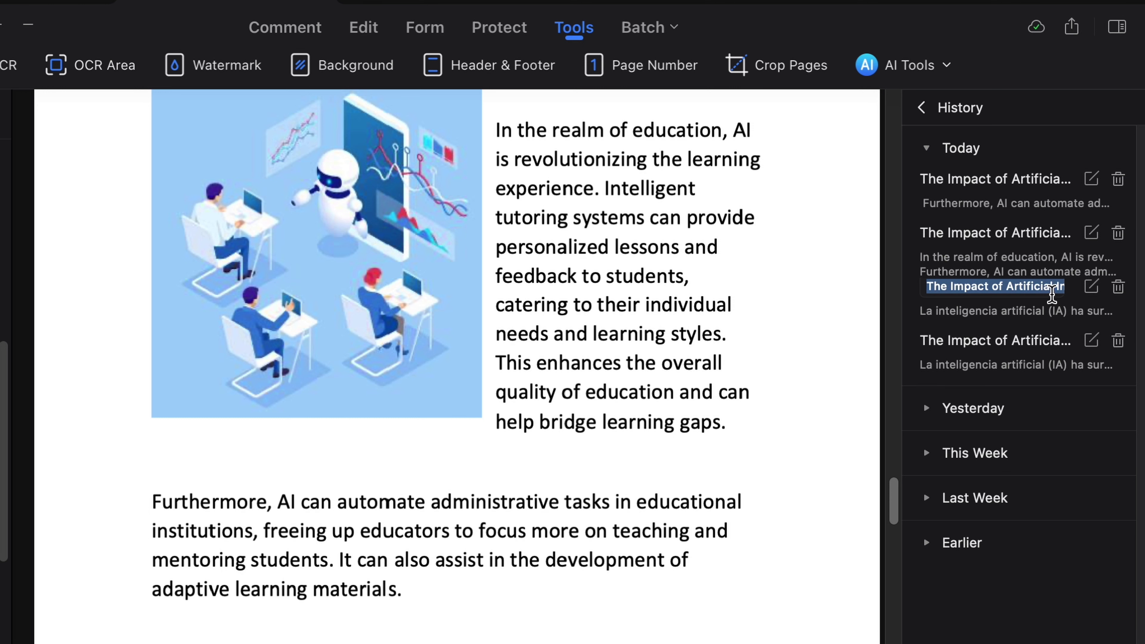
pyautogui.click(1079, 307)
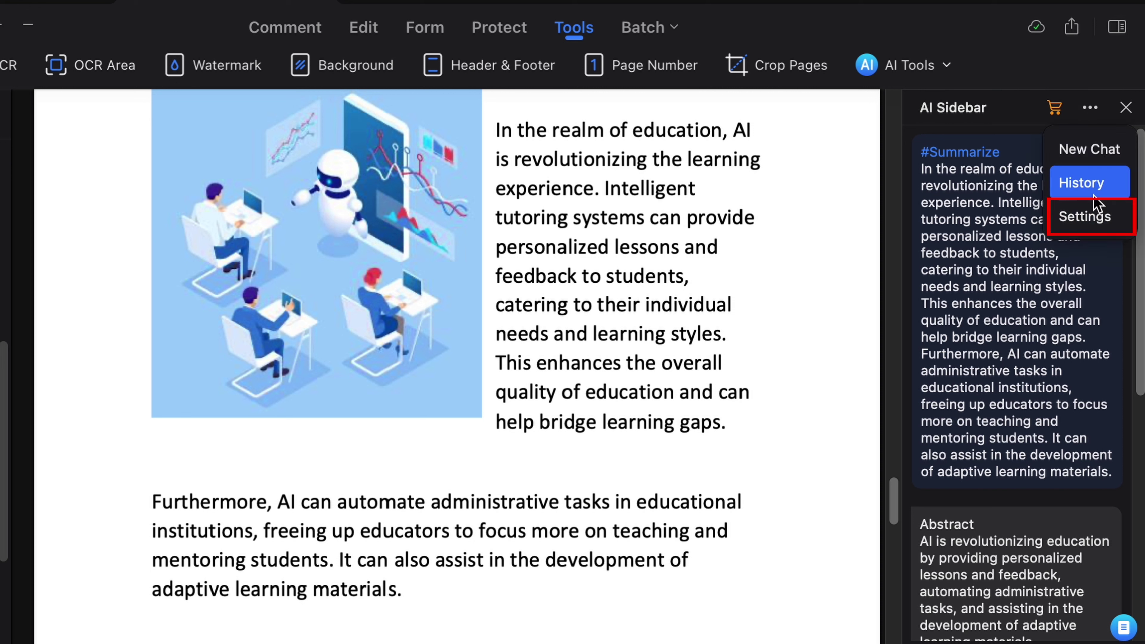
# - Set AI preferences to English output language, Creative tone and Education industry
pyautogui.click(1103, 212)
pyautogui.click(1100, 184)
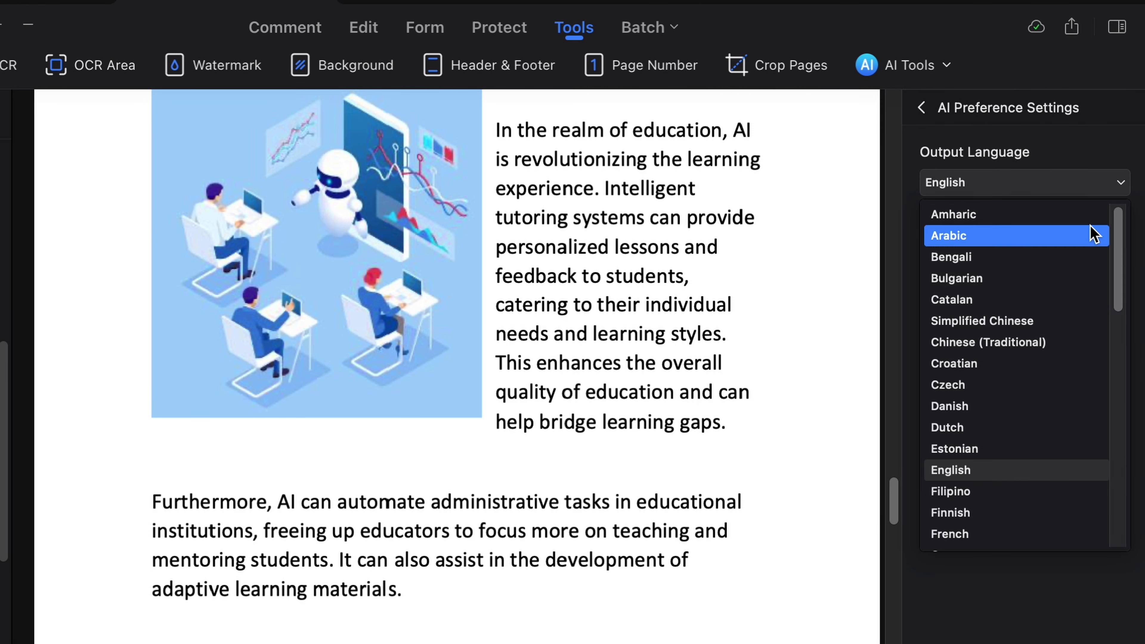
pyautogui.click(982, 624)
pyautogui.click(1001, 254)
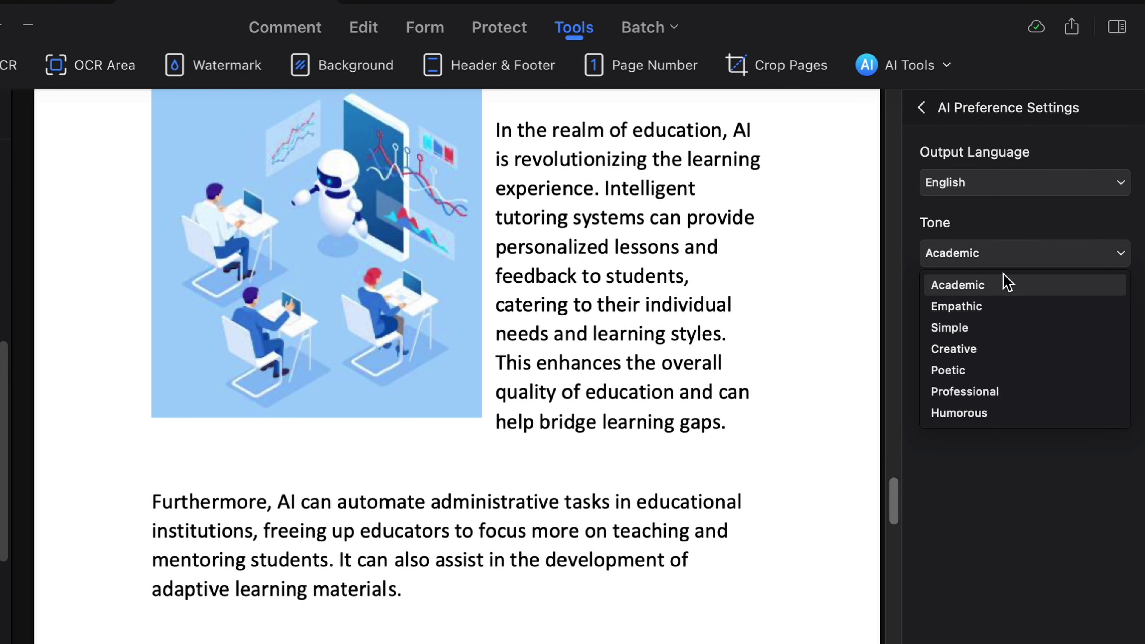
pyautogui.click(1005, 350)
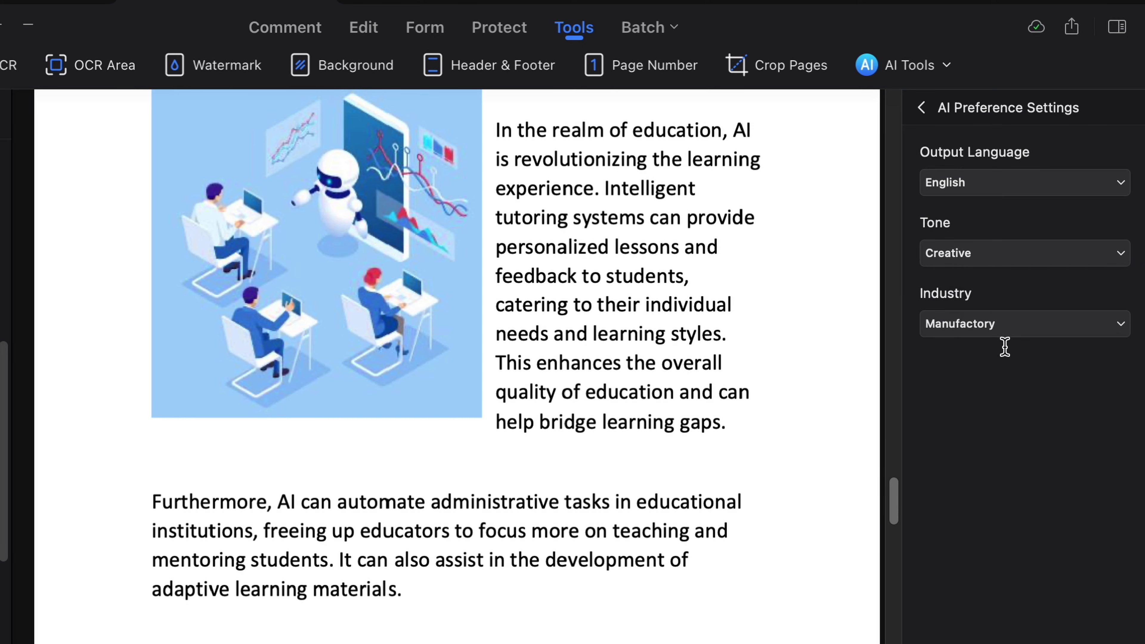
pyautogui.click(1011, 334)
pyautogui.click(1023, 397)
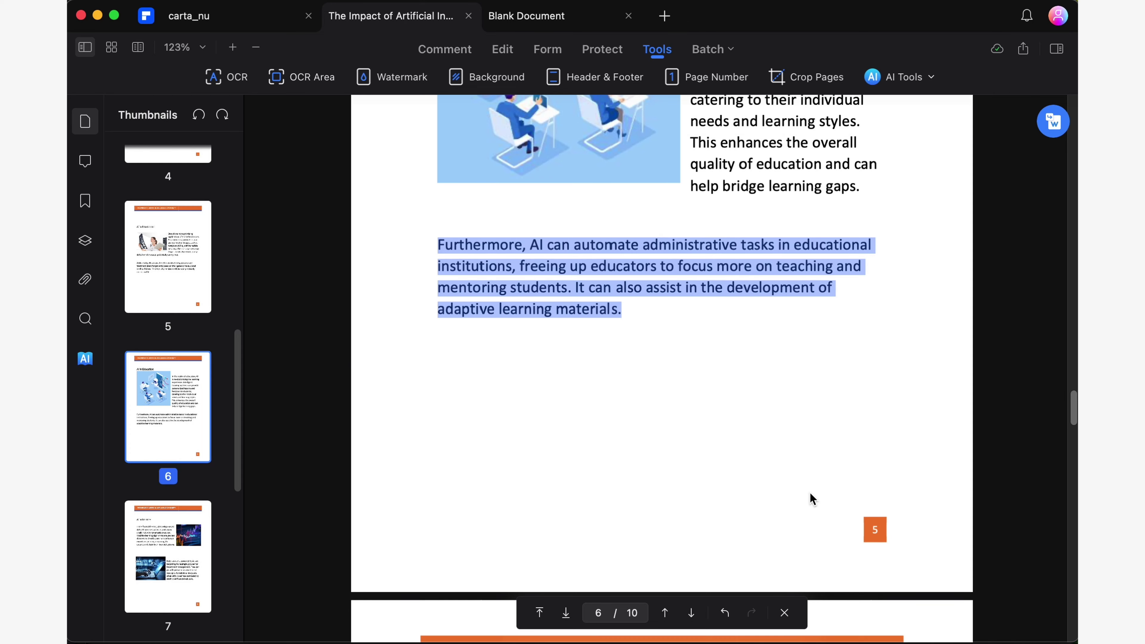
# - Send the administrative-tasks paragraph to AI Content Processing > Rewrite from the context menu
pyautogui.scroll(-1, 807, 487)
pyautogui.rightClick(647, 213)
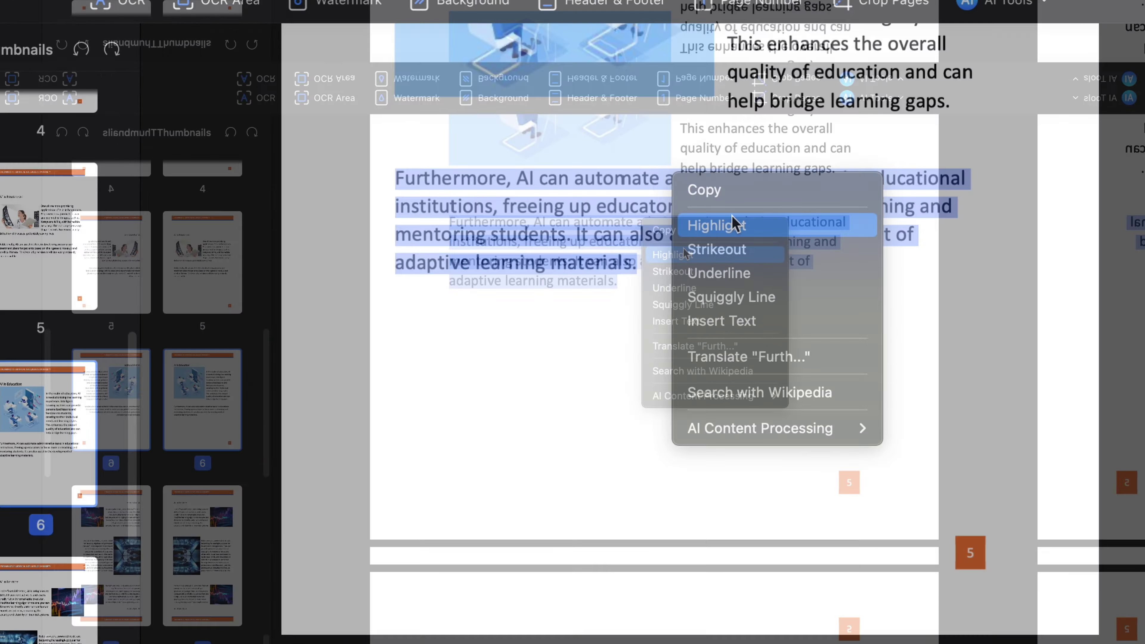
pyautogui.moveTo(796, 402)
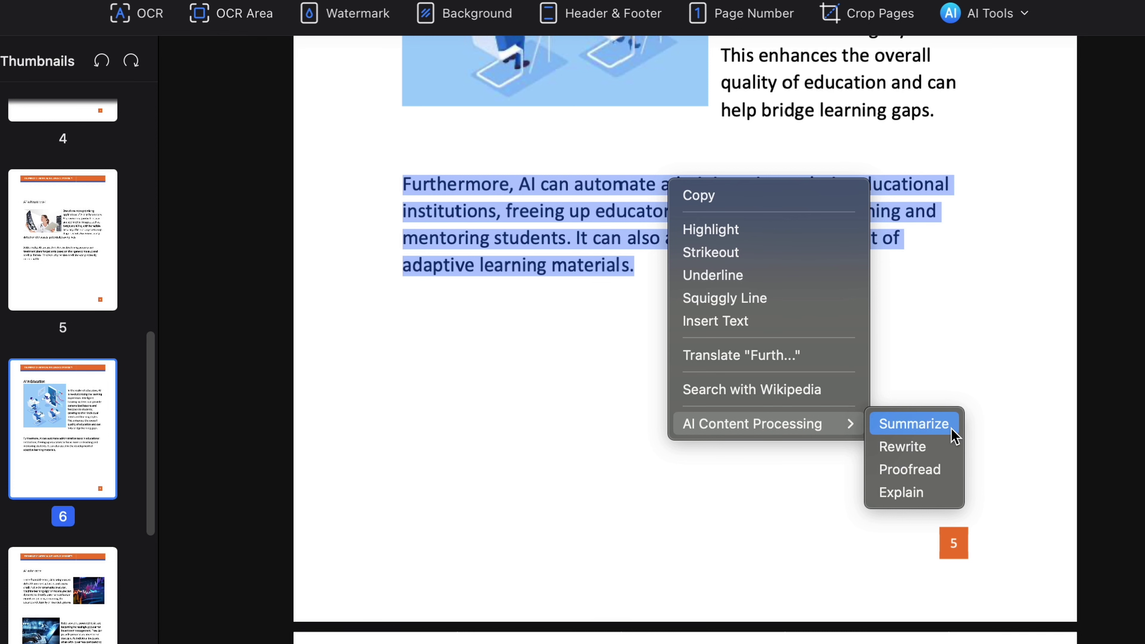
pyautogui.click(946, 455)
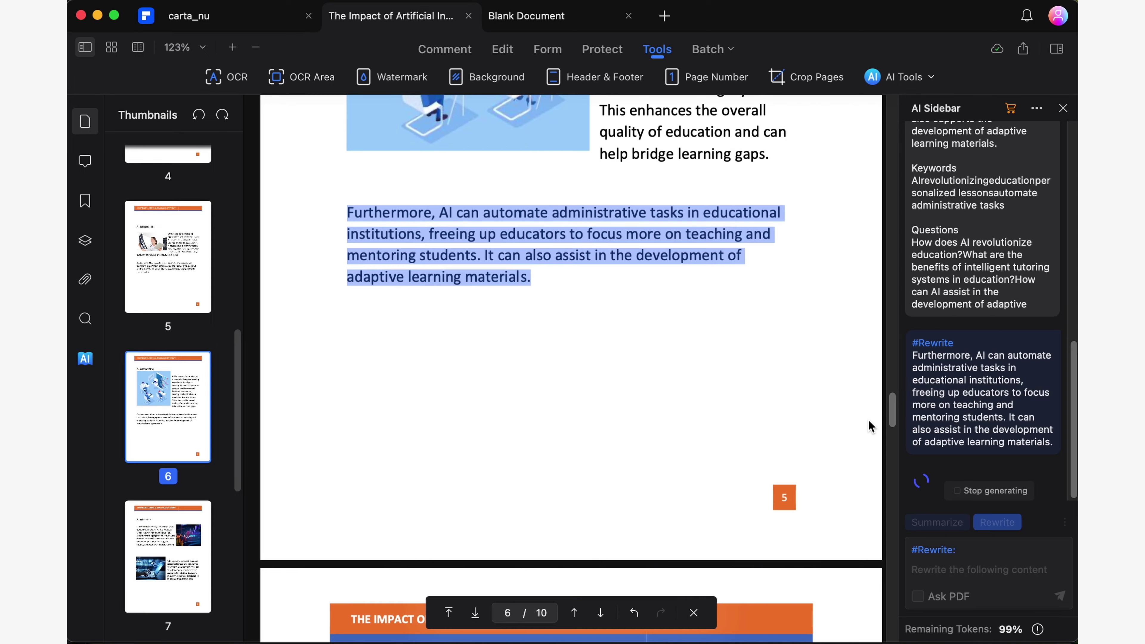